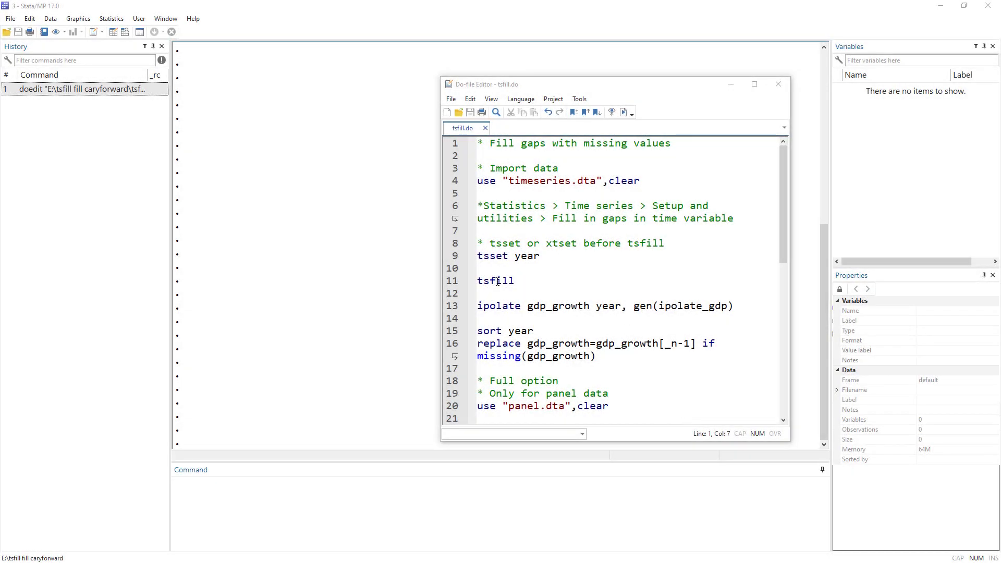
{"action": "double_click", "coordinate": [498, 281]}
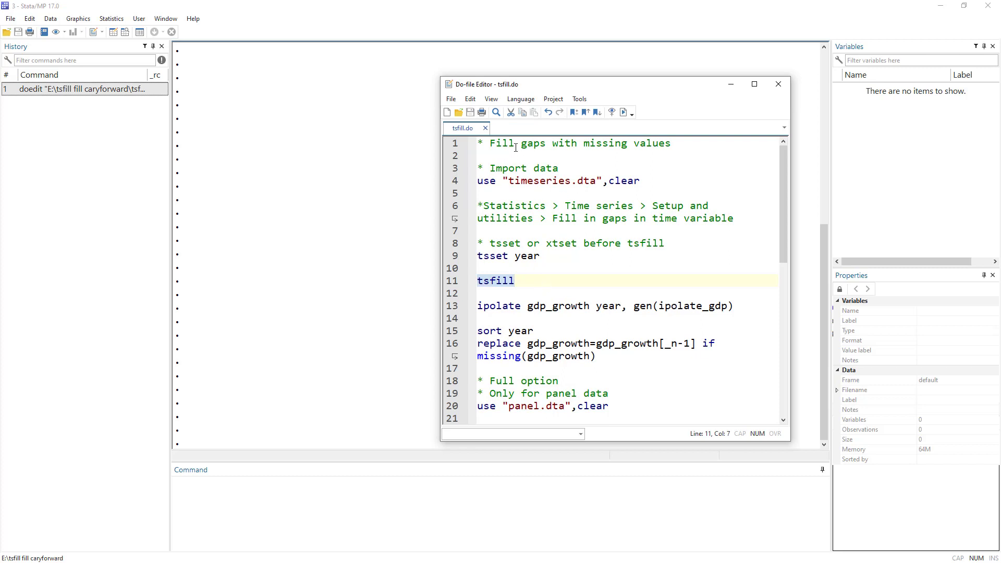
{"action": "left_click_drag", "start_coordinate": [491, 145], "coordinate": [674, 144]}
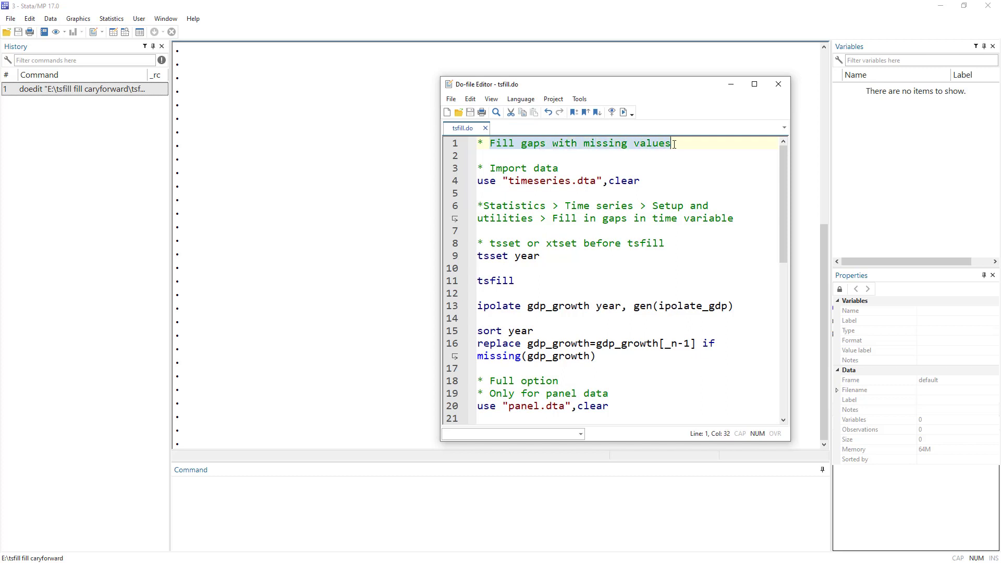
{"action": "left_click", "coordinate": [657, 156]}
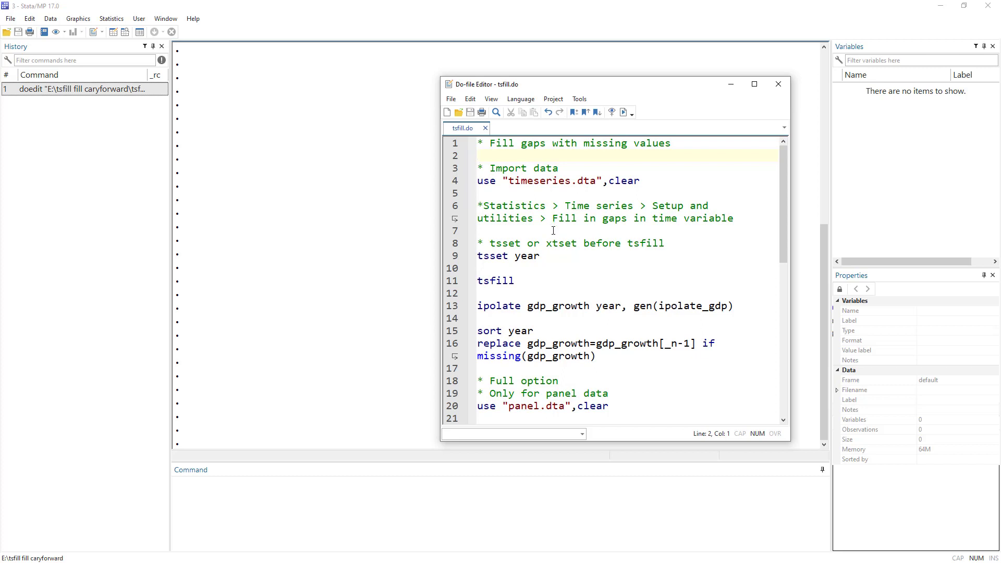
- Run the do-file line that loads timeseries.dta with the clear option and display the dataset in the Data Editor
{"action": "left_click", "coordinate": [453, 181]}
{"action": "left_click", "coordinate": [624, 113]}
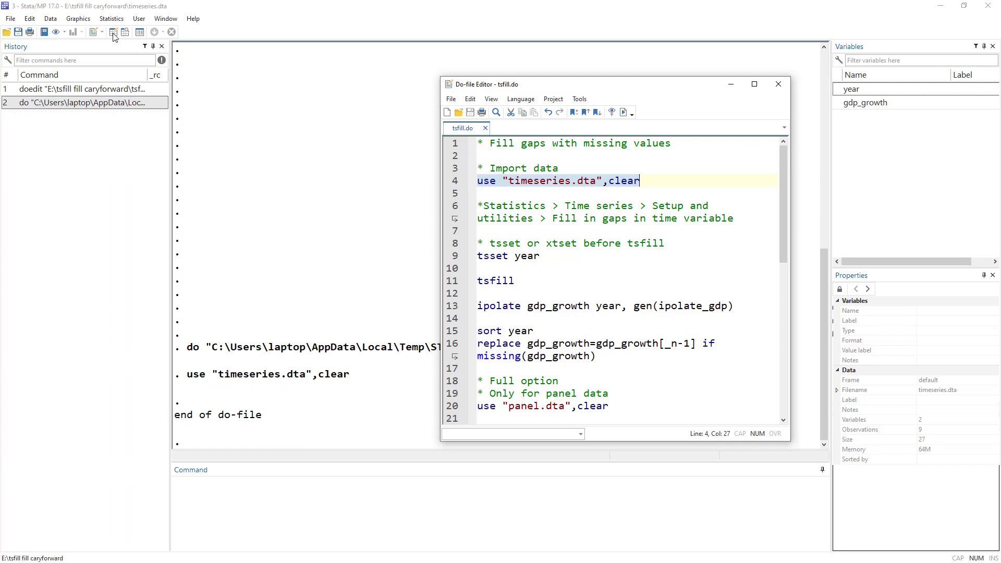
{"action": "left_click", "coordinate": [353, 196]}
{"action": "key", "text": "ctrl+8"}
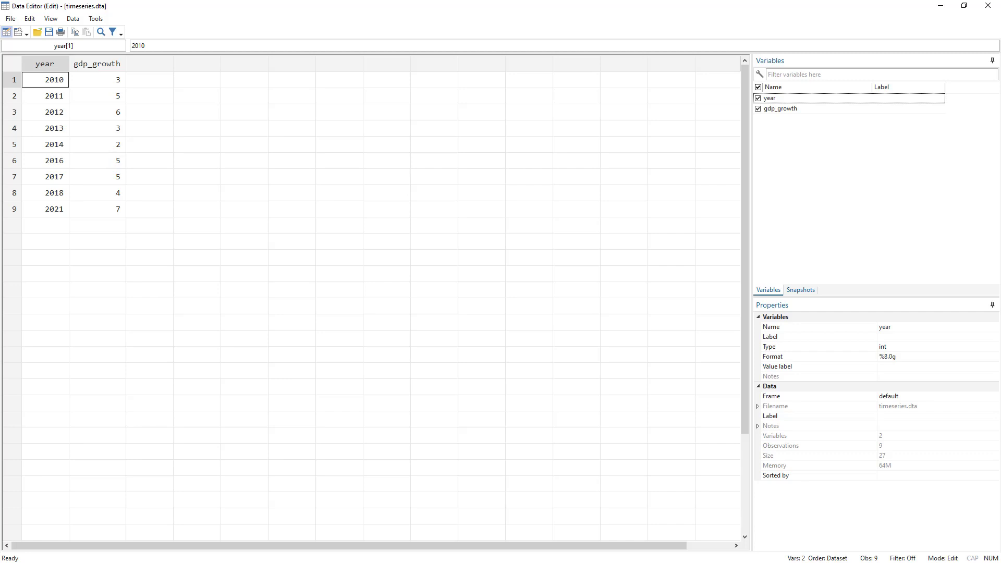
- Examine the tsfill dialog's options for filling gaps in the time variable, each panel or balanced across panels, and cancel it
{"action": "key", "text": "alt+Tab"}
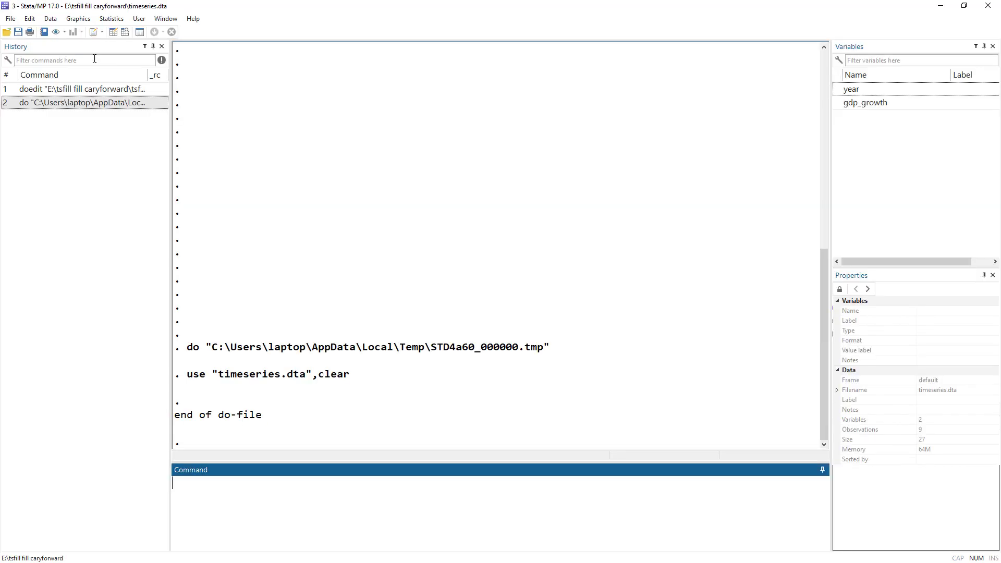
{"action": "left_click", "coordinate": [120, 19]}
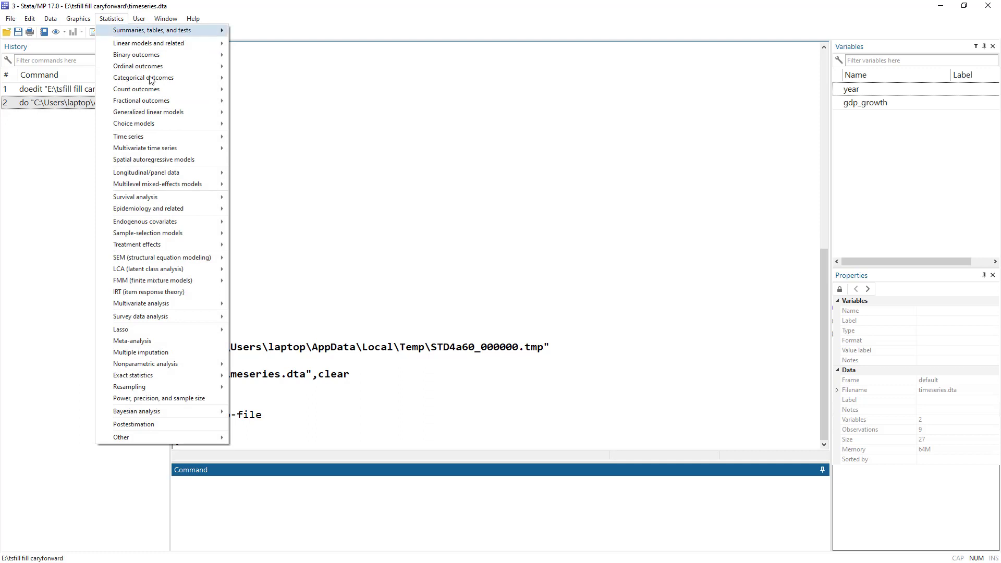
{"action": "mouse_move", "coordinate": [173, 139]}
{"action": "mouse_move", "coordinate": [274, 141]}
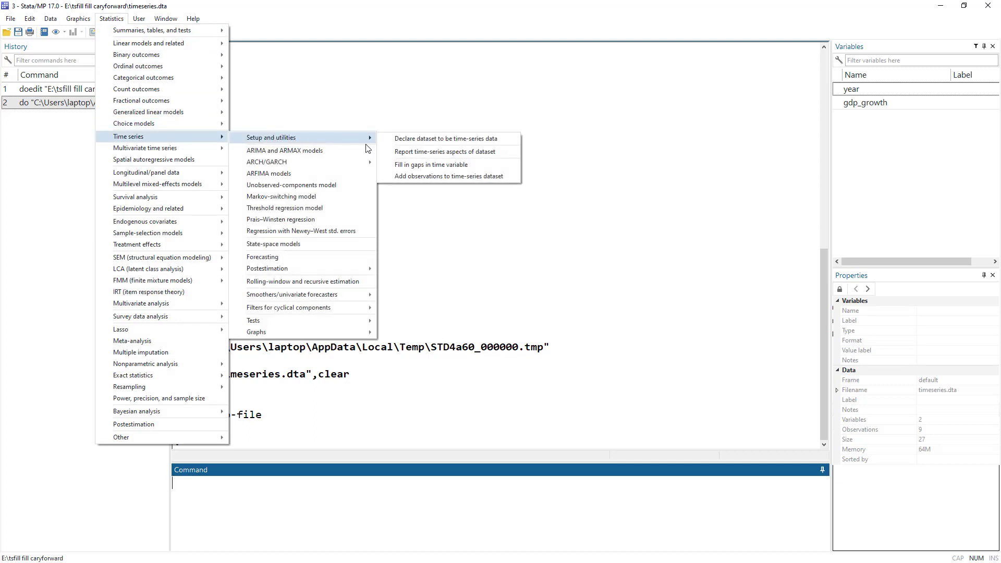
{"action": "left_click", "coordinate": [436, 167]}
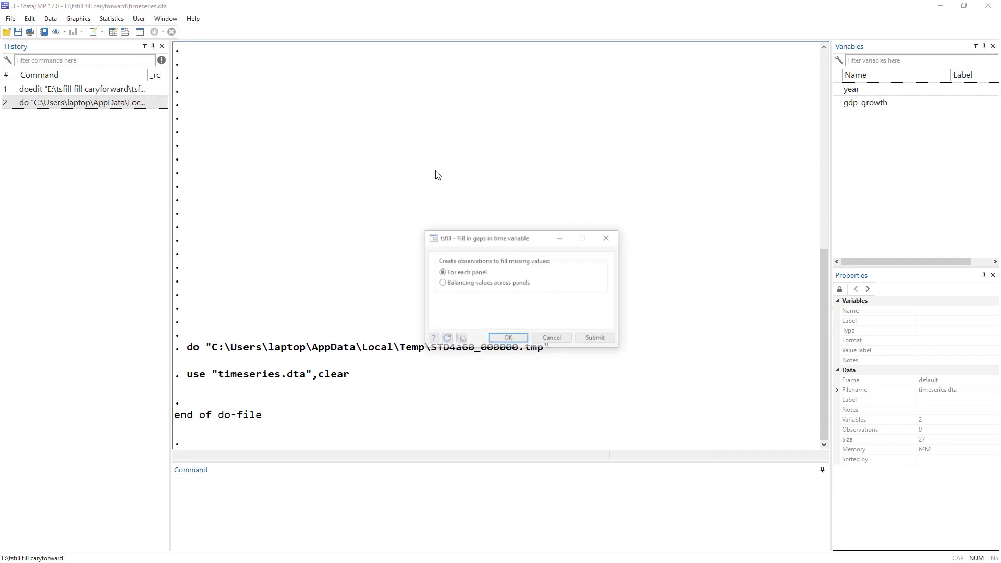
{"action": "left_click_drag", "start_coordinate": [498, 240], "coordinate": [430, 169]}
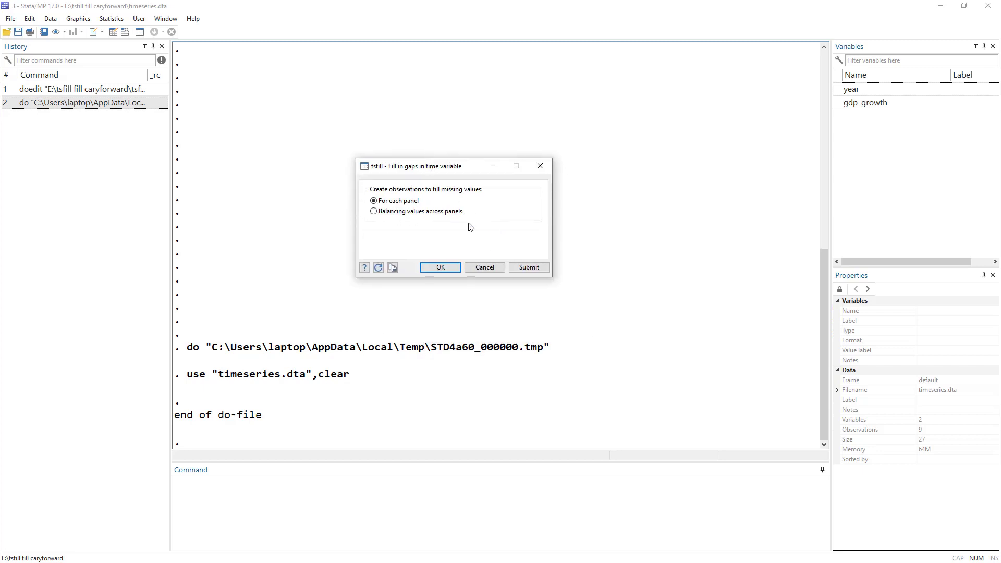
{"action": "left_click", "coordinate": [393, 210]}
{"action": "left_click", "coordinate": [394, 202]}
{"action": "left_click", "coordinate": [484, 267]}
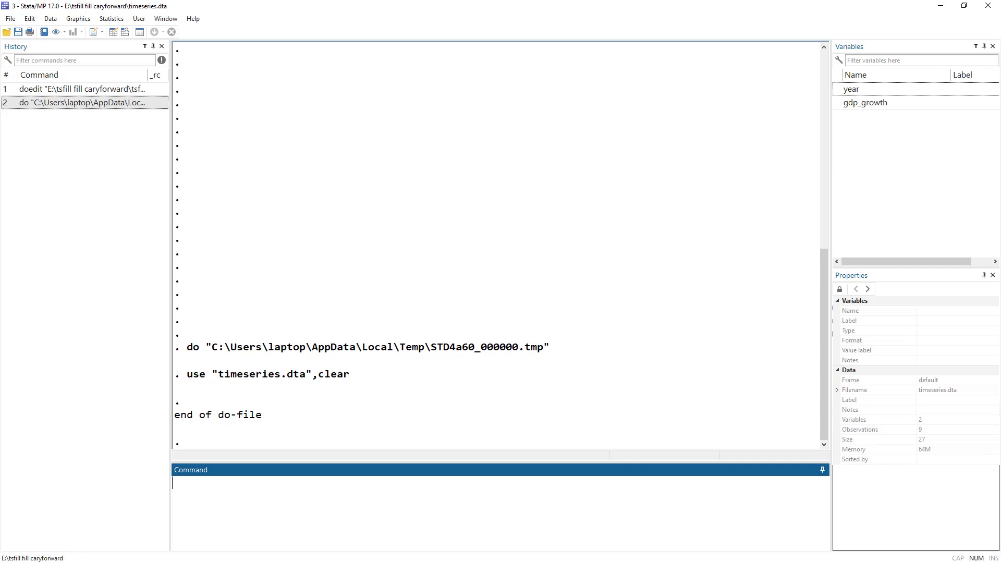
- Run the do-file line "tsset year" to declare year as the time variable, and uncover the output in the Results window
{"action": "key", "text": "alt+Tab"}
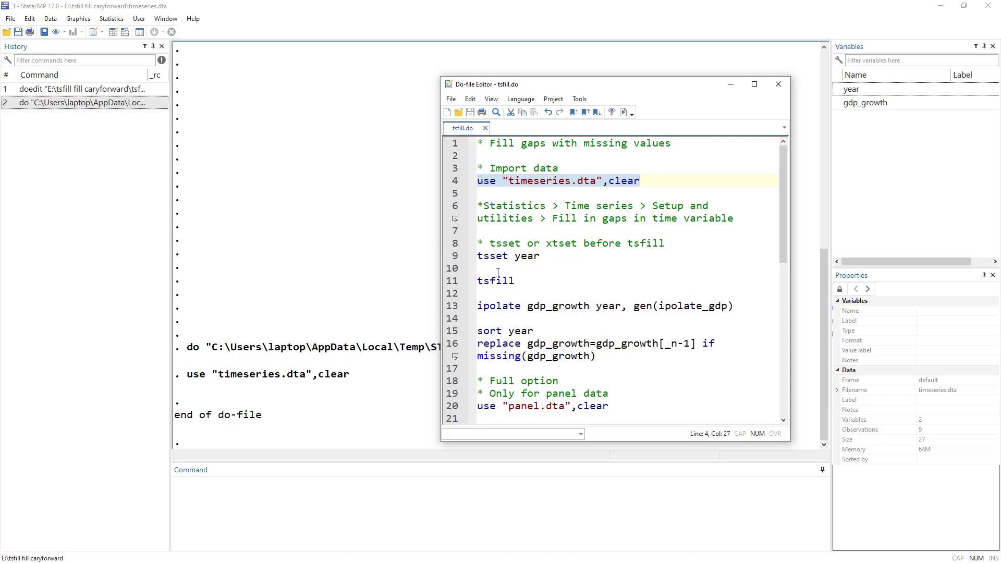
{"action": "left_click", "coordinate": [454, 256]}
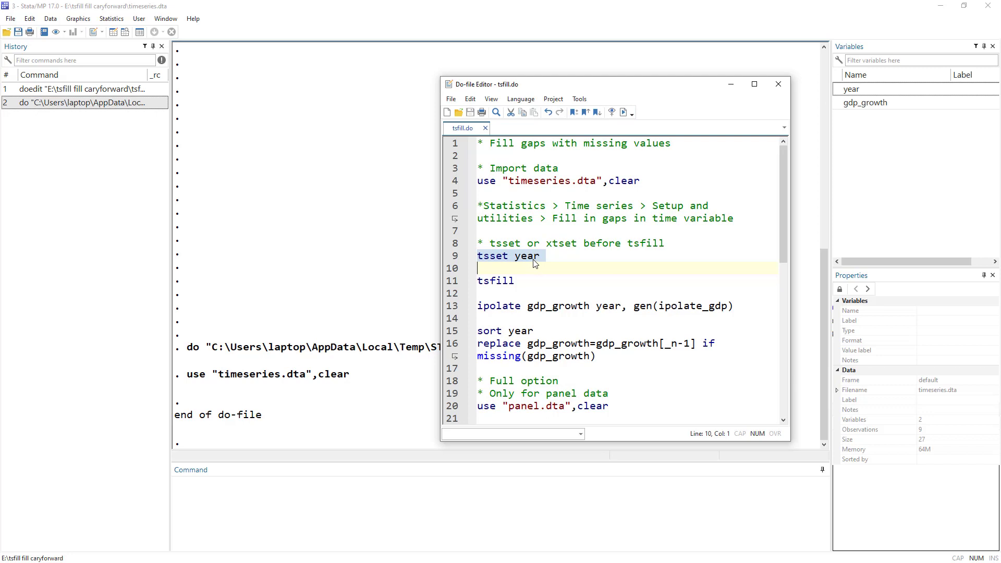
{"action": "left_click", "coordinate": [628, 114]}
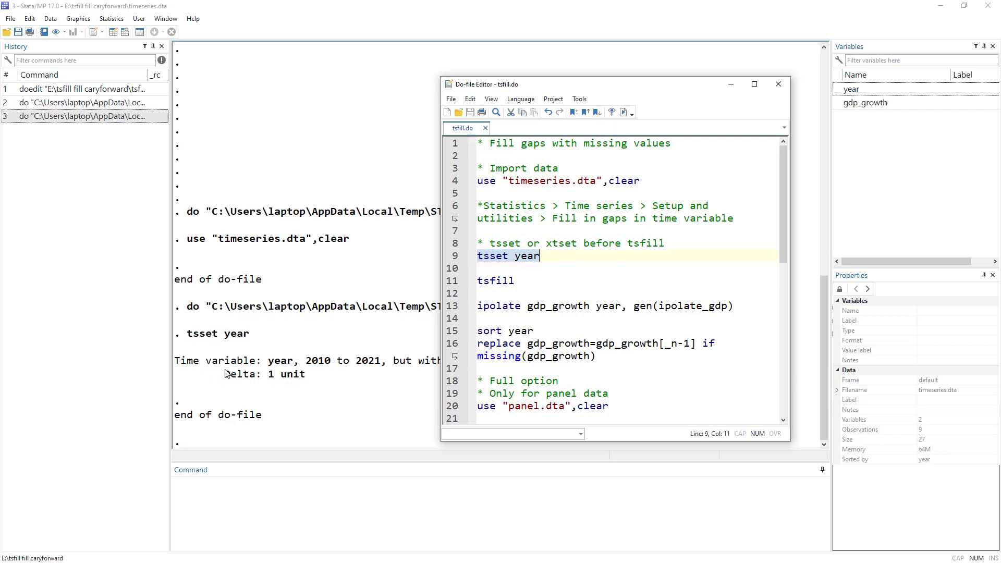
{"action": "left_click_drag", "start_coordinate": [574, 83], "coordinate": [647, 45]}
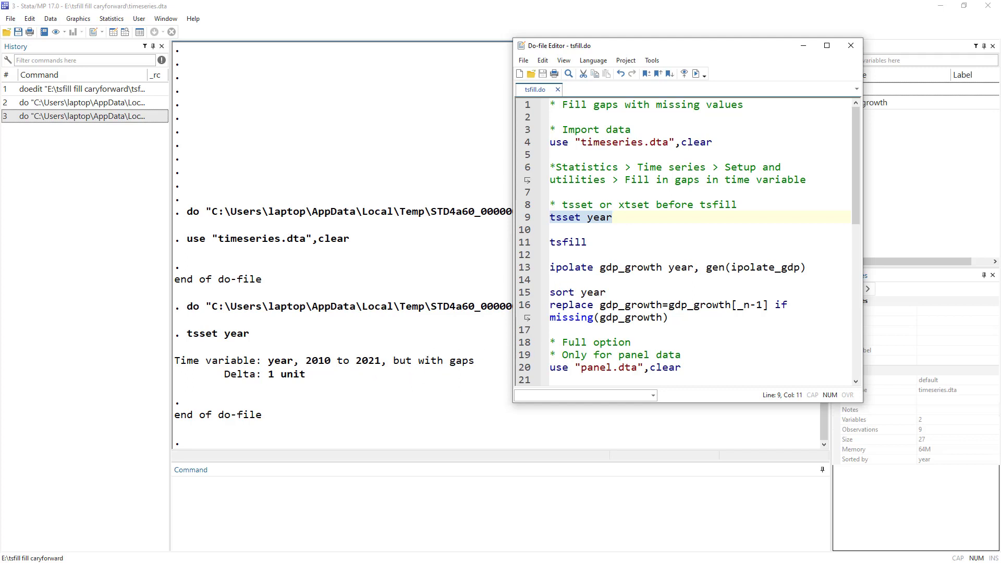
- Run the do-file's tsfill line with the Data Editor in view and inspect the rows for 2019 and 2020
{"action": "key", "text": "ctrl+8"}
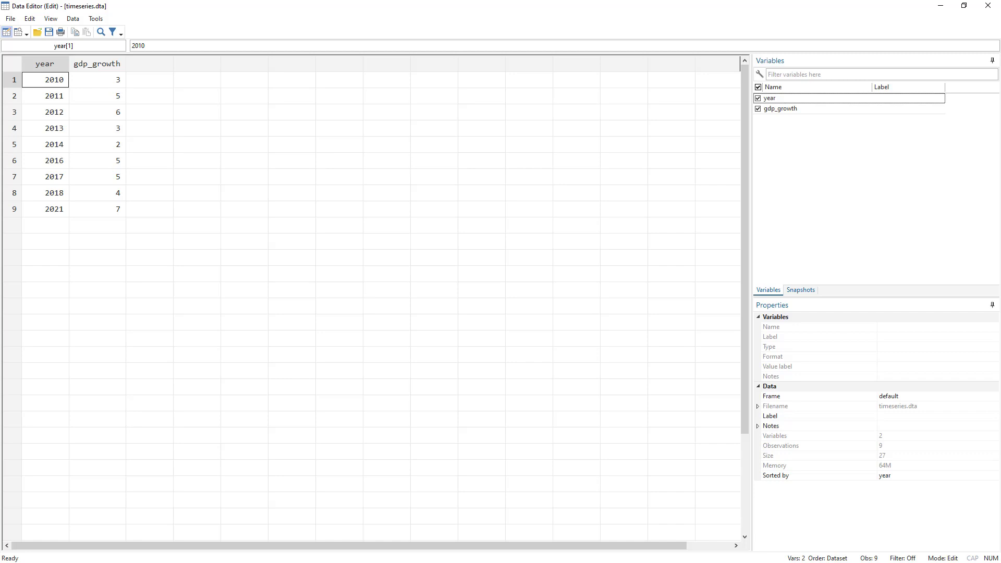
{"action": "key", "text": "ctrl+9"}
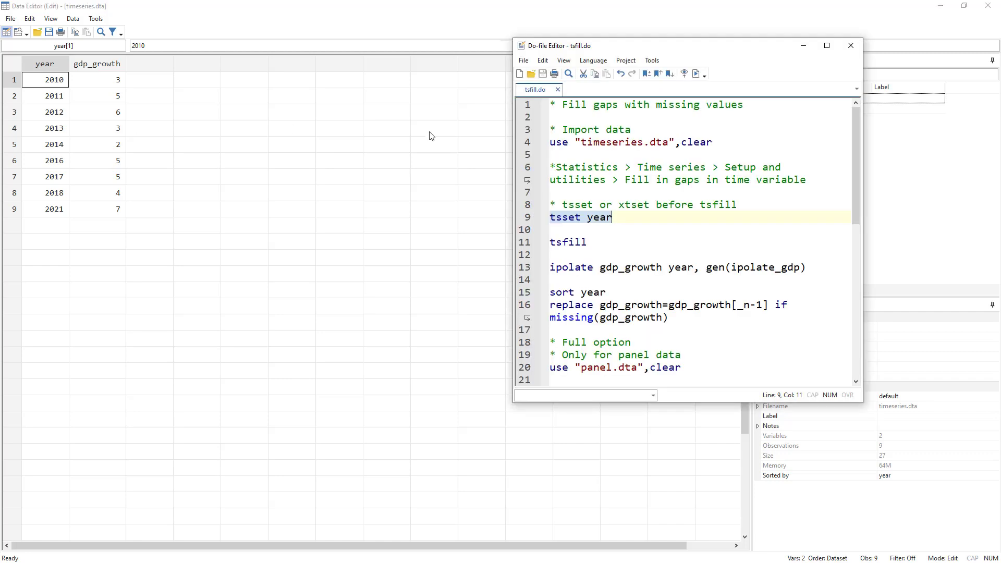
{"action": "left_click", "coordinate": [524, 246]}
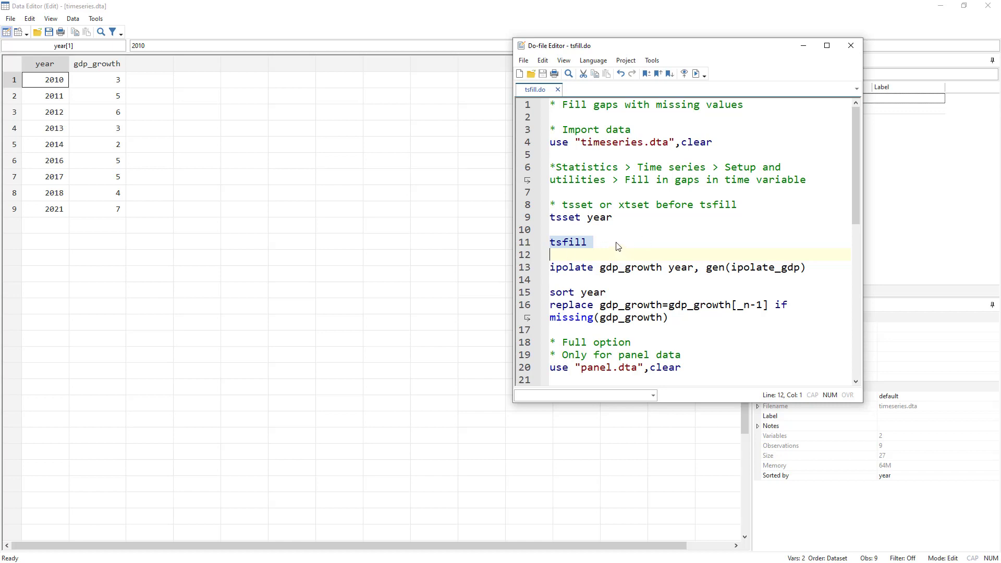
{"action": "left_click", "coordinate": [697, 73]}
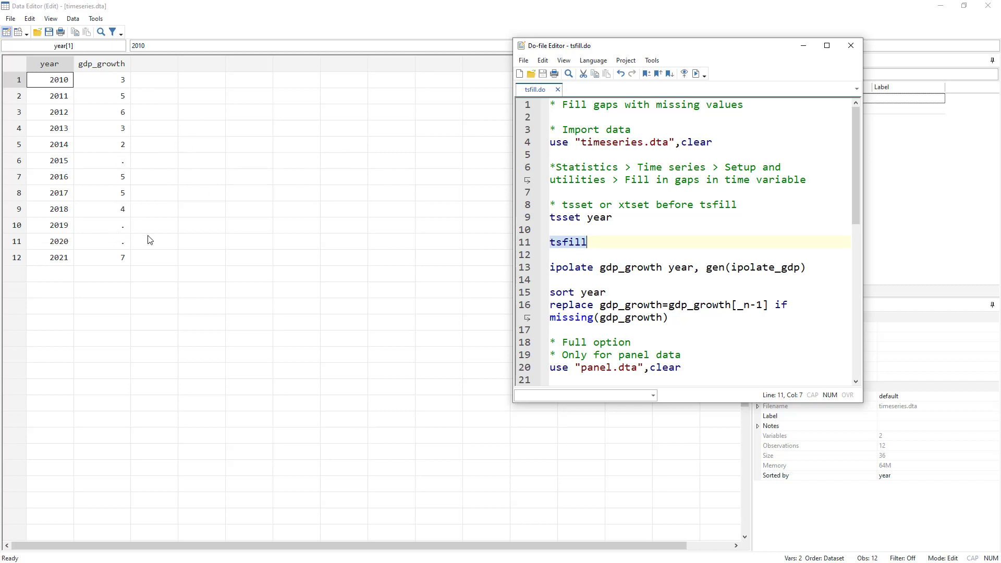
{"action": "left_click_drag", "start_coordinate": [55, 228], "coordinate": [99, 243]}
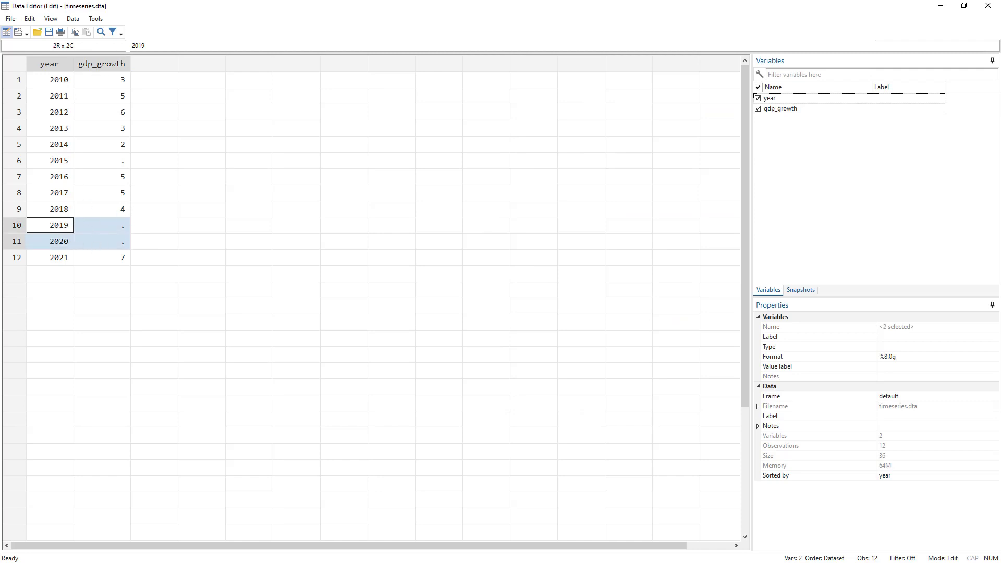
{"action": "key", "text": "alt+Tab"}
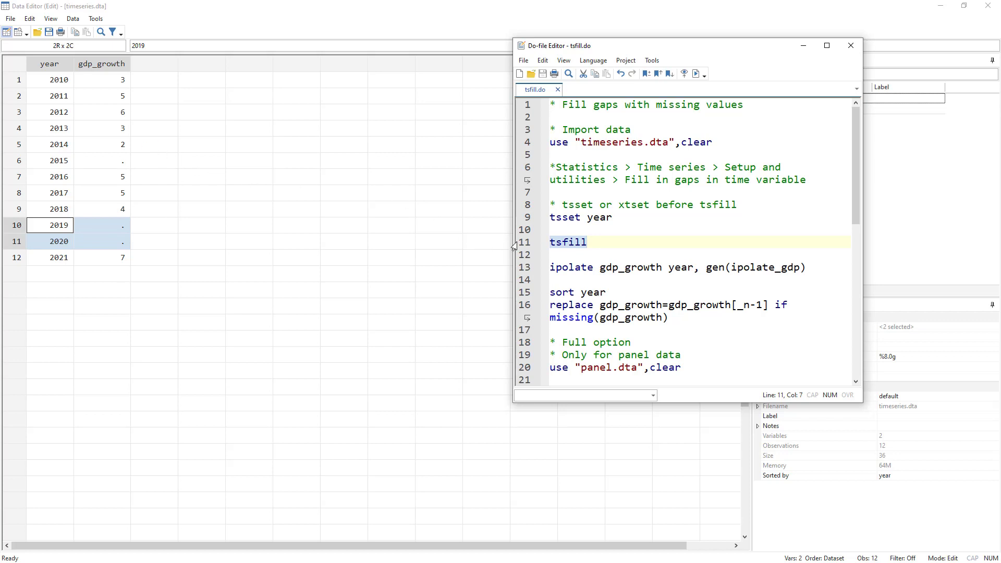
- Run the do-file's ipolate line to interpolate gdp_growth over year into a new variable ipolate_gdp
{"action": "left_click", "coordinate": [600, 239]}
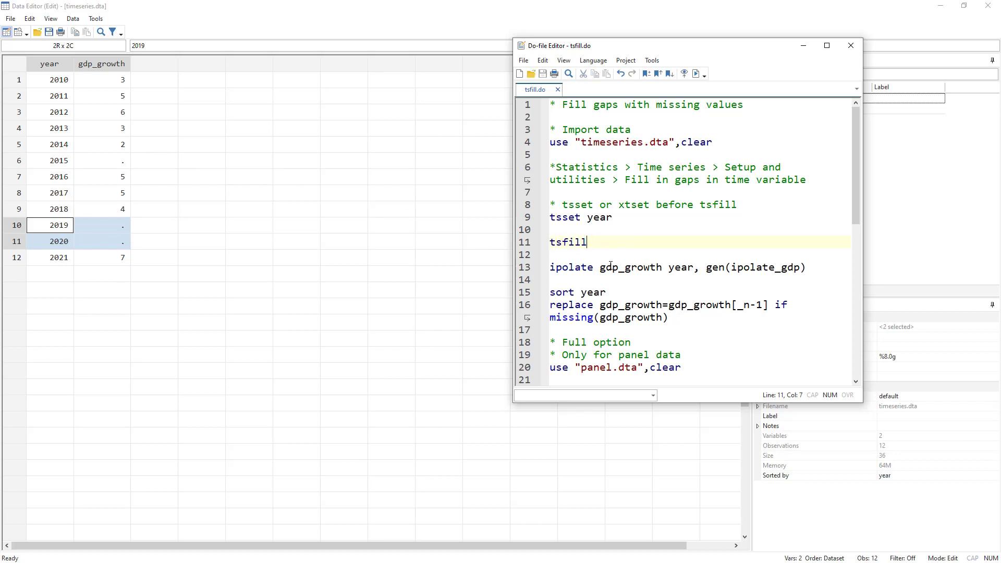
{"action": "double_click", "coordinate": [572, 268]}
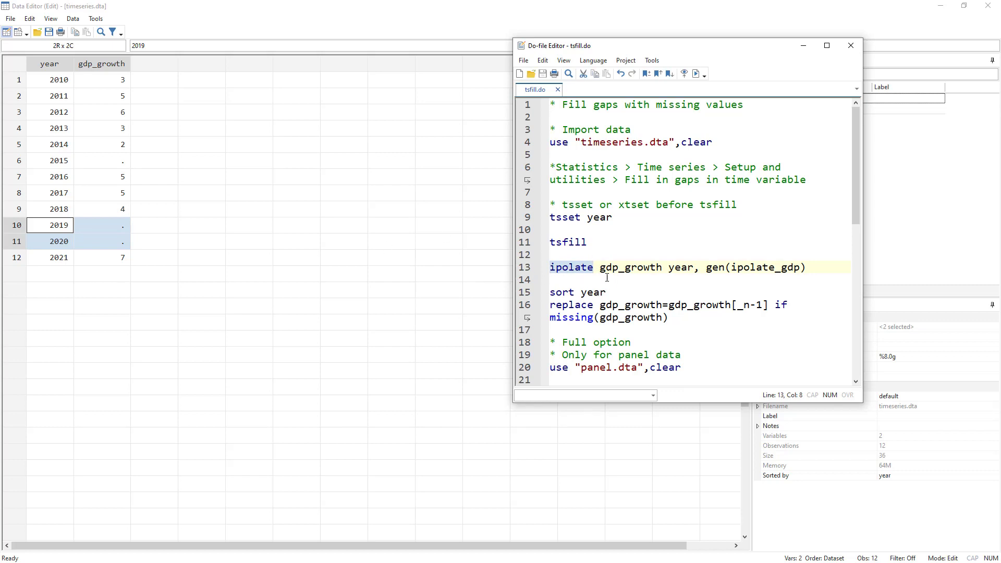
{"action": "double_click", "coordinate": [644, 268]}
{"action": "double_click", "coordinate": [681, 267]}
{"action": "double_click", "coordinate": [709, 271]}
{"action": "left_click_drag", "start_coordinate": [709, 271], "coordinate": [792, 277]}
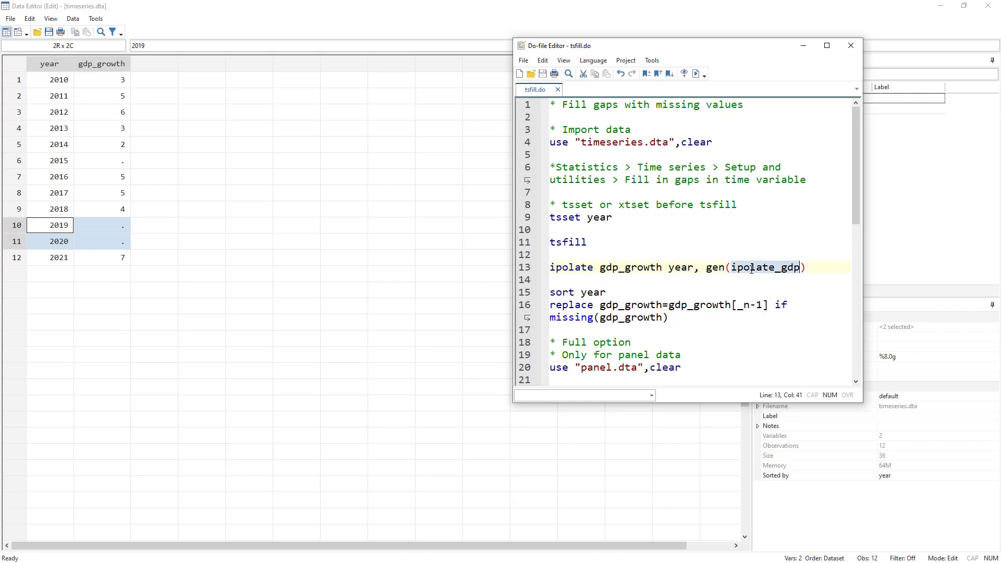
{"action": "left_click", "coordinate": [516, 269]}
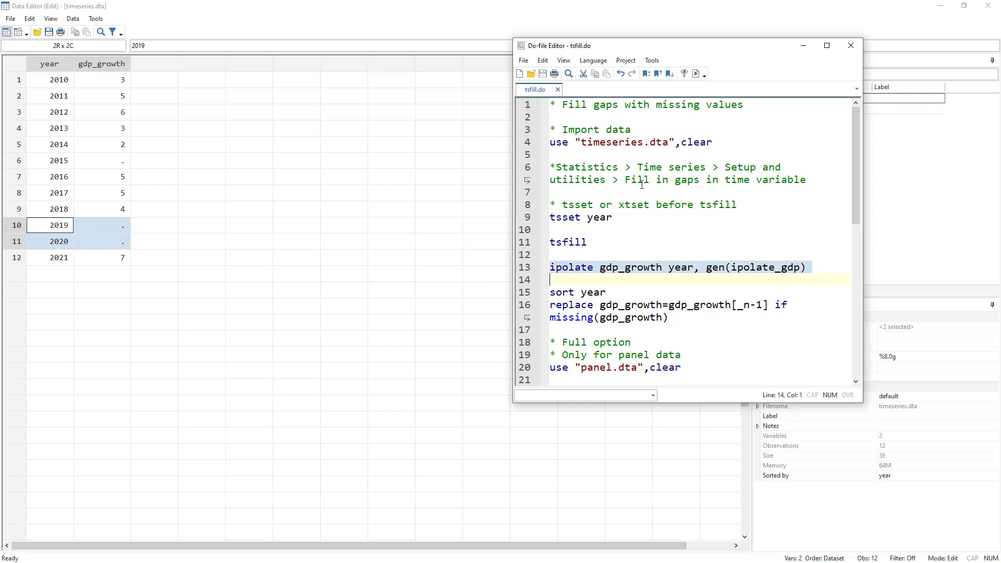
{"action": "left_click", "coordinate": [697, 73]}
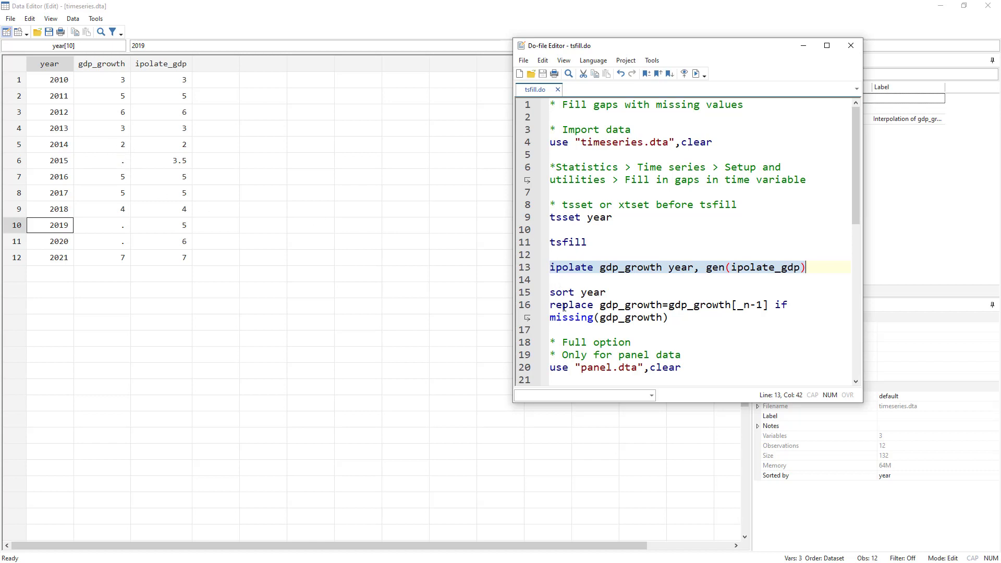
- Run the do-file lines that sort by year and replace missing gdp_growth values with the previous observation, gdp_growth[_n-1]
{"action": "left_click", "coordinate": [523, 293]}
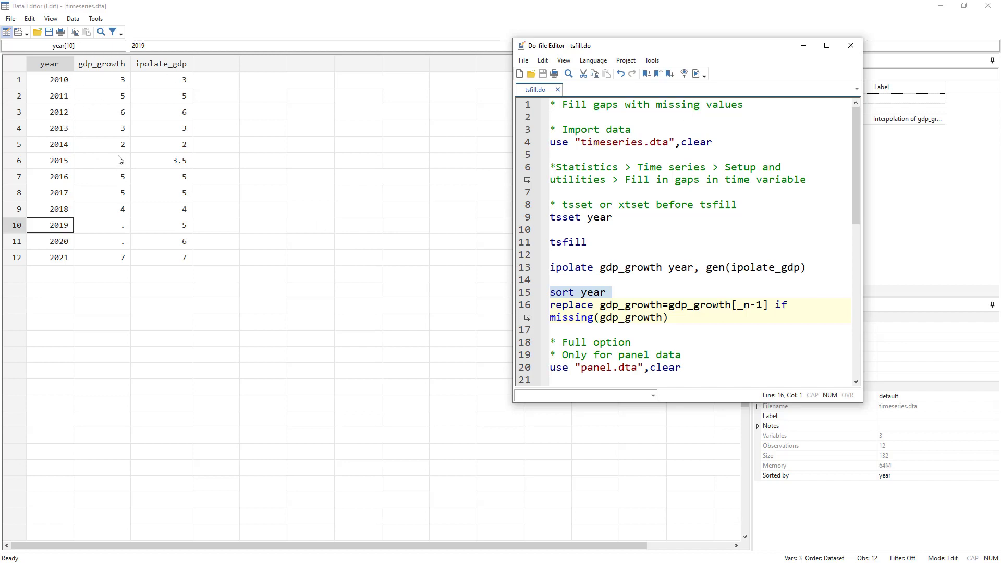
{"action": "left_click", "coordinate": [695, 77]}
{"action": "double_click", "coordinate": [566, 307]}
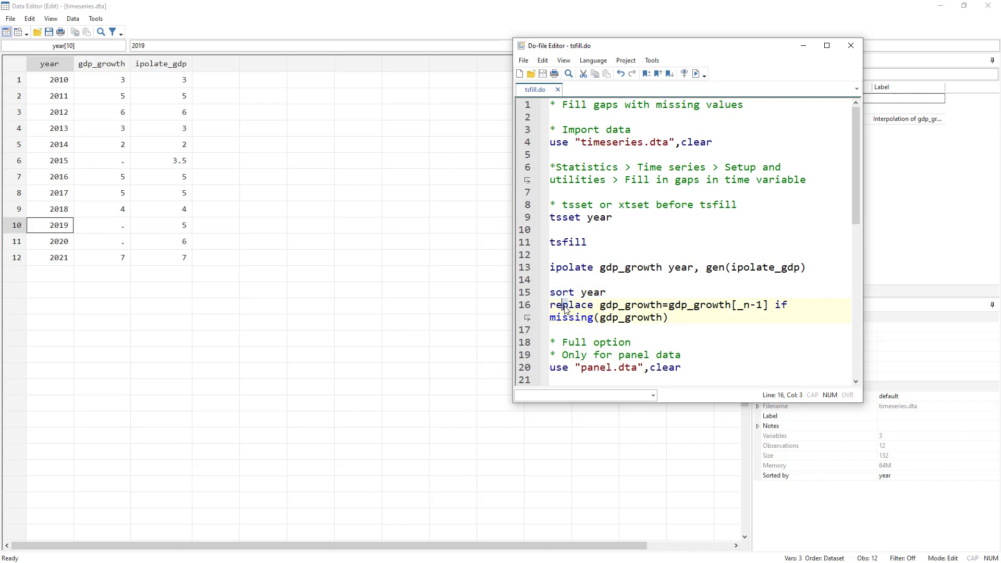
{"action": "double_click", "coordinate": [623, 307]}
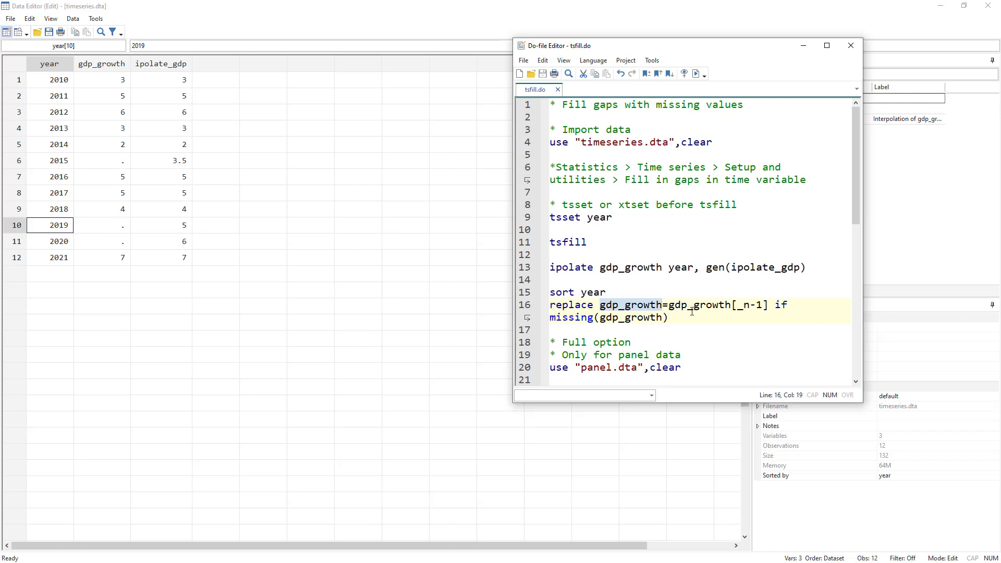
{"action": "double_click", "coordinate": [580, 318]}
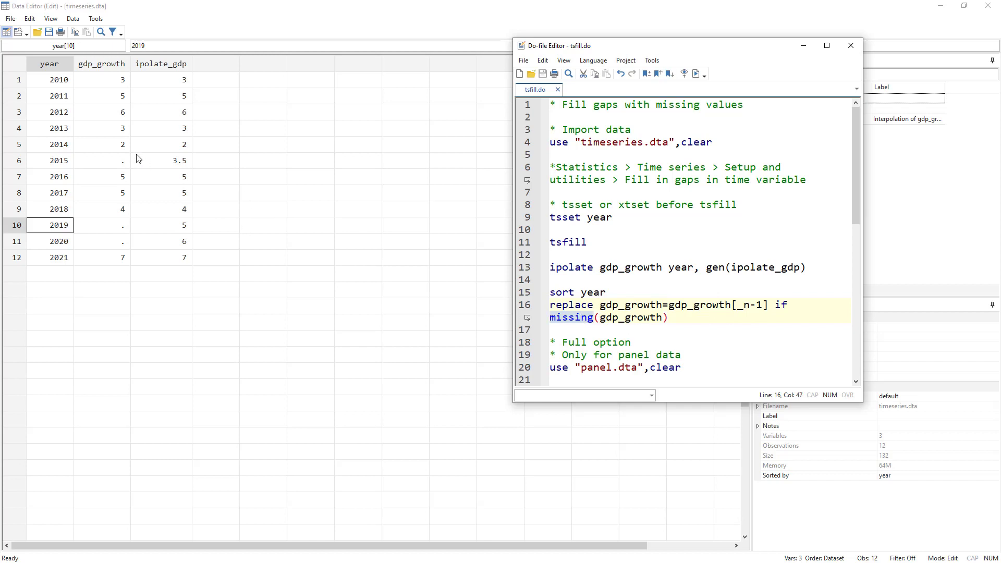
{"action": "double_click", "coordinate": [631, 317]}
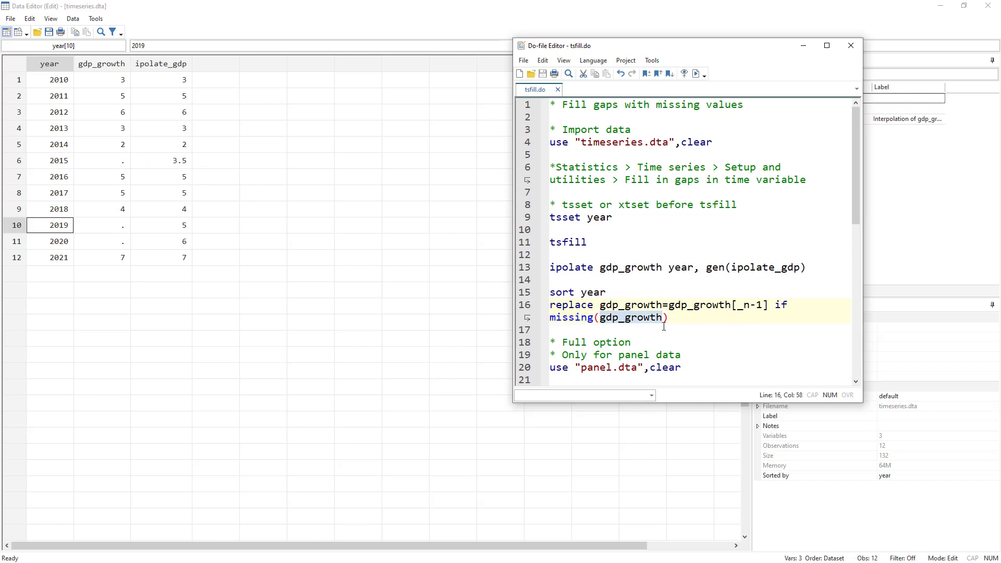
{"action": "left_click", "coordinate": [652, 318]}
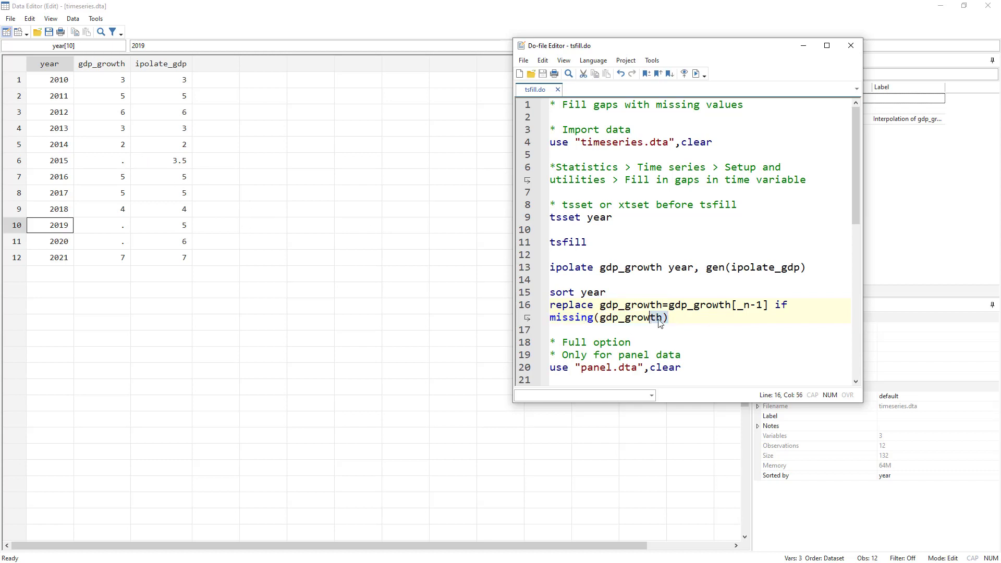
{"action": "double_click", "coordinate": [633, 305]}
{"action": "left_click_drag", "start_coordinate": [670, 305], "coordinate": [708, 306]}
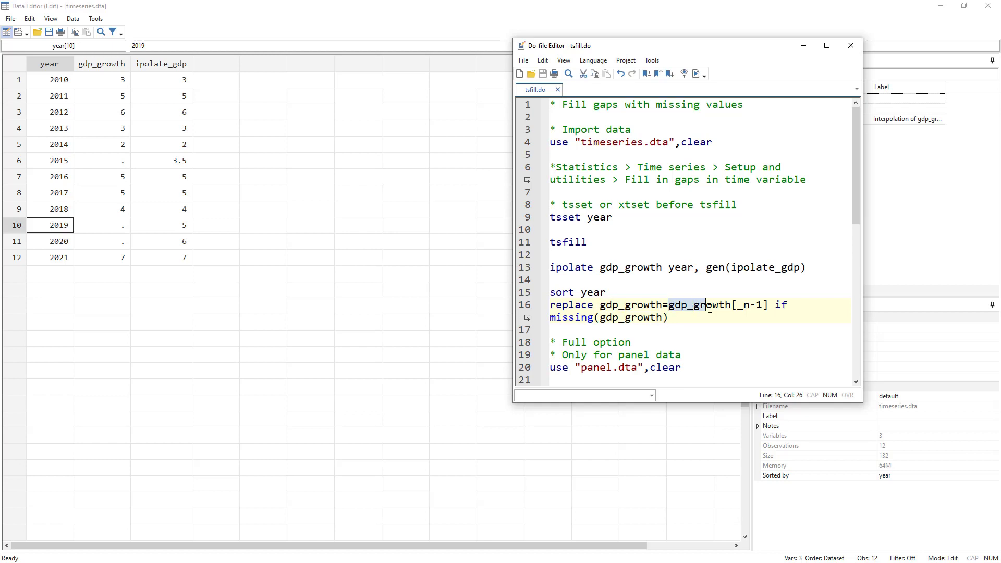
{"action": "left_click", "coordinate": [542, 306]}
{"action": "left_click", "coordinate": [696, 75]}
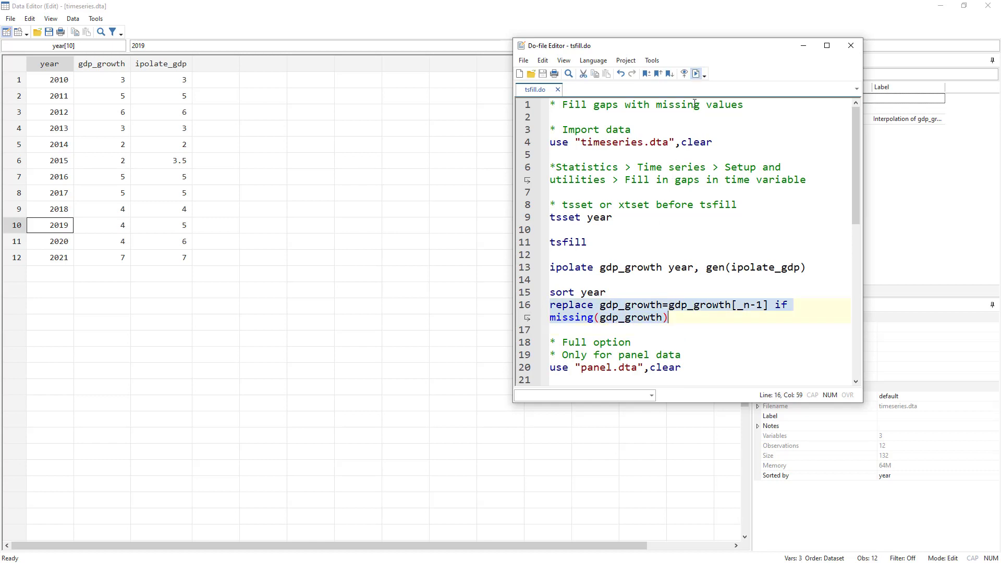
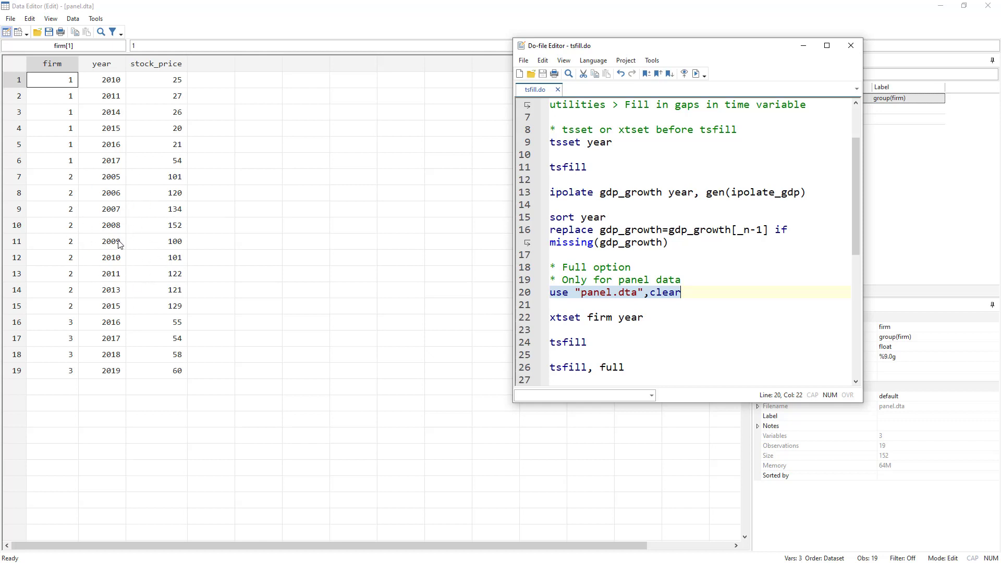
- Run the do-file line "xtset firm year" to declare the panel structure, and view its output in the Results window
{"action": "scroll", "coordinate": [608, 265], "scroll_direction": "down", "scroll_amount": 1}
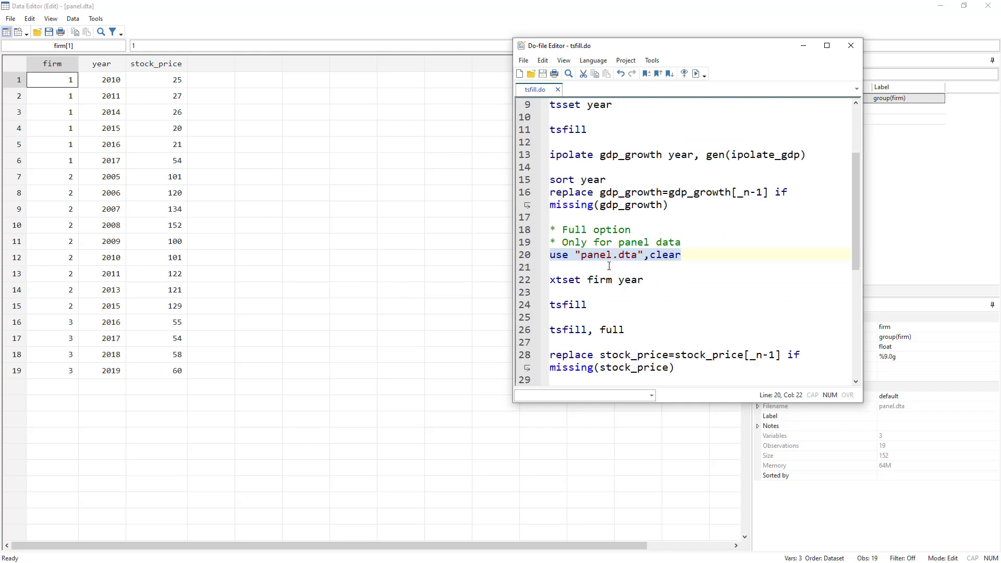
{"action": "double_click", "coordinate": [560, 281]}
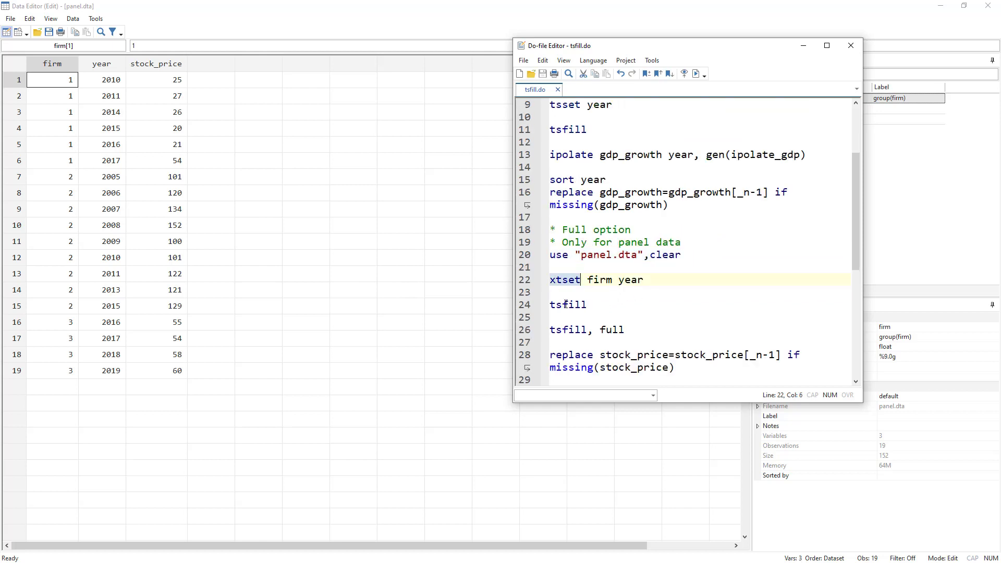
{"action": "double_click", "coordinate": [566, 305]}
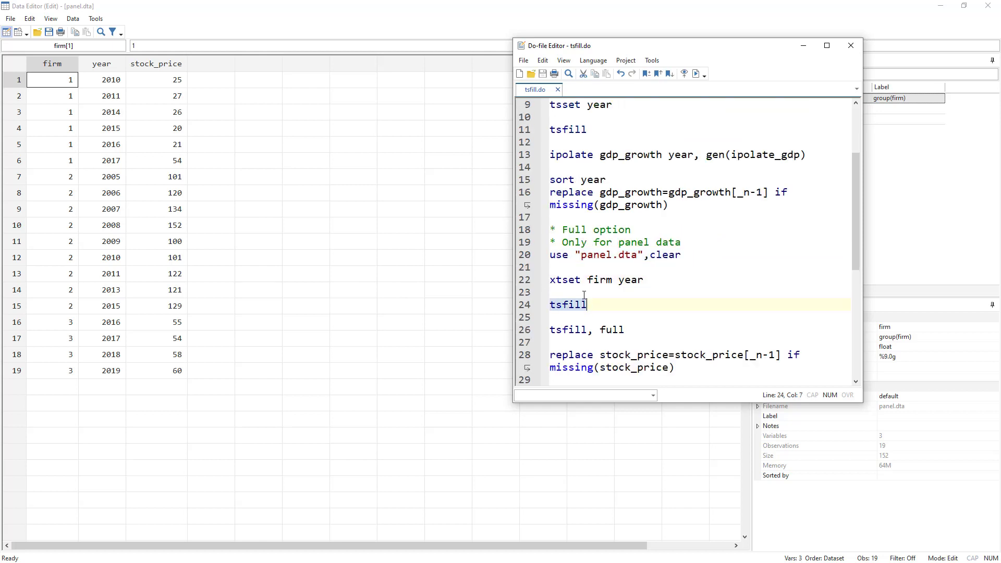
{"action": "double_click", "coordinate": [571, 282]}
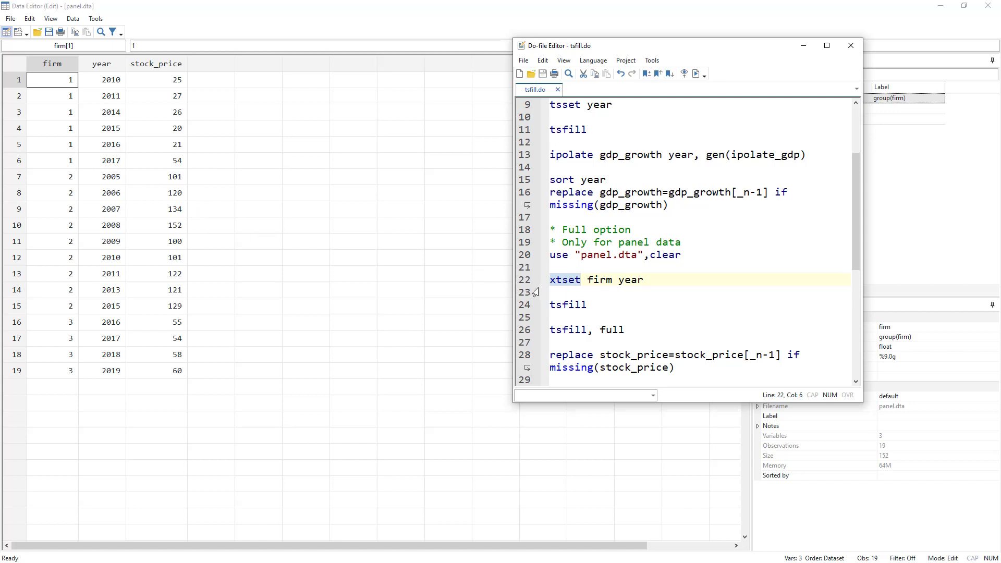
{"action": "double_click", "coordinate": [598, 281]}
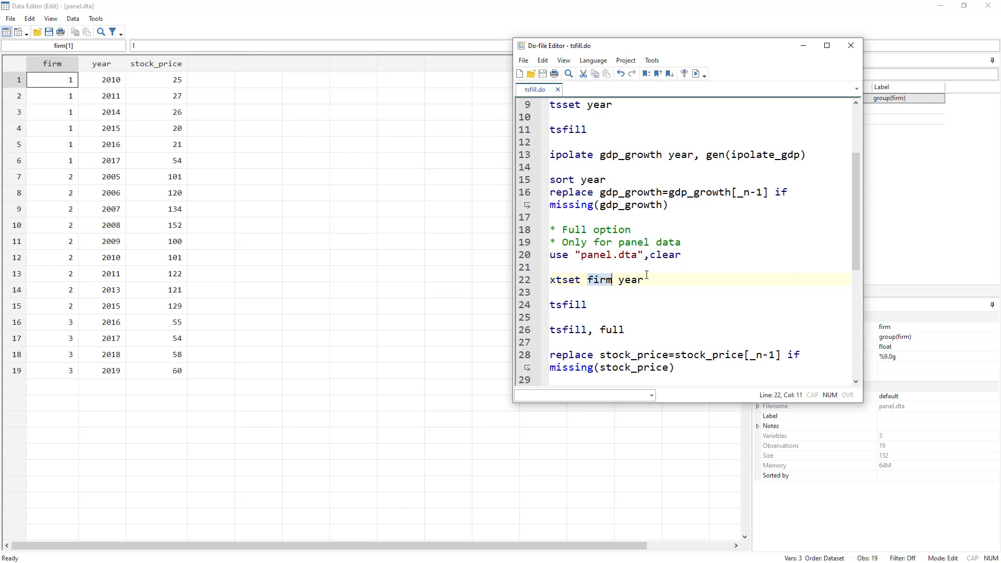
{"action": "double_click", "coordinate": [630, 280]}
{"action": "left_click", "coordinate": [524, 281]}
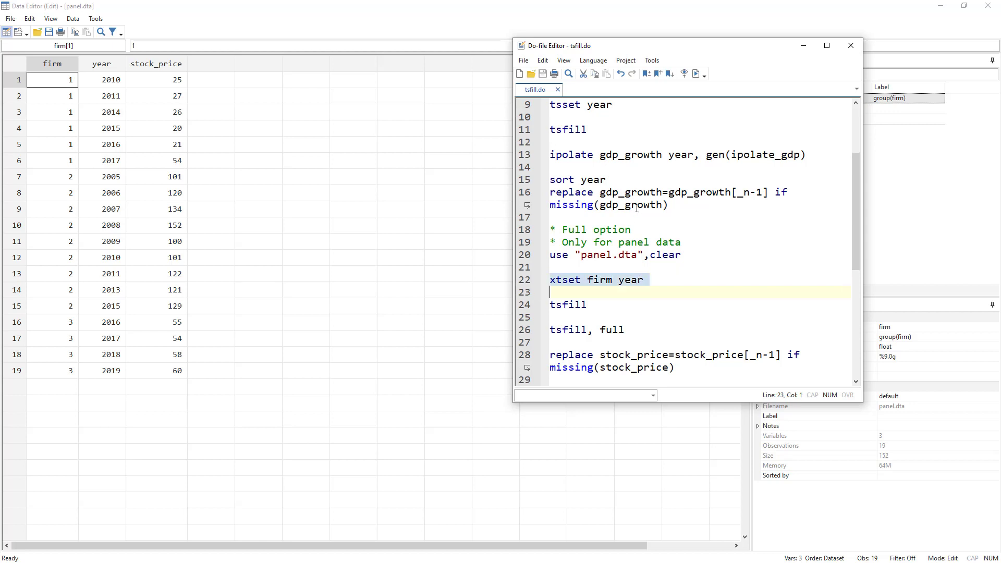
{"action": "left_click", "coordinate": [696, 73]}
{"action": "key", "text": "alt+Tab"}
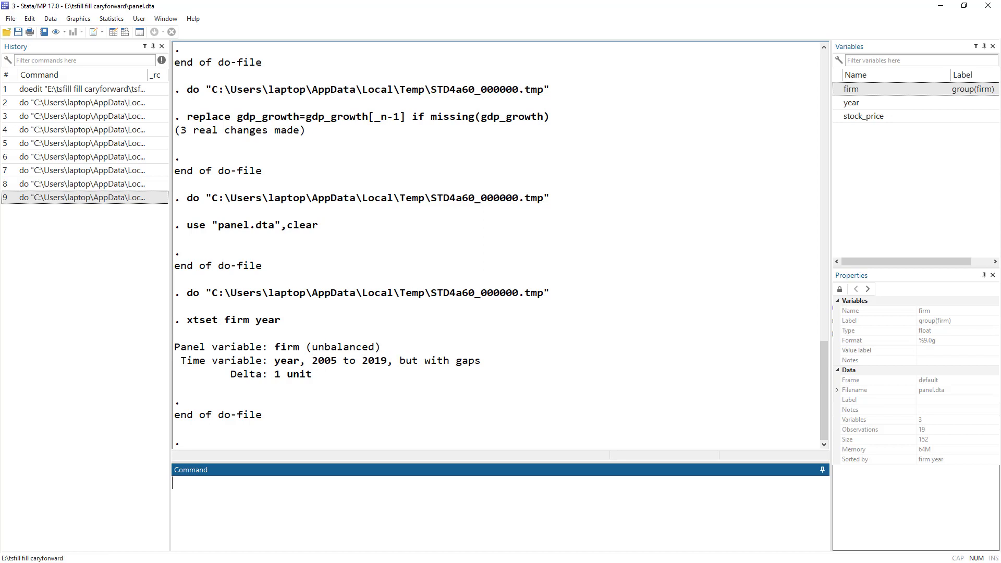
{"action": "key", "text": "alt+Tab"}
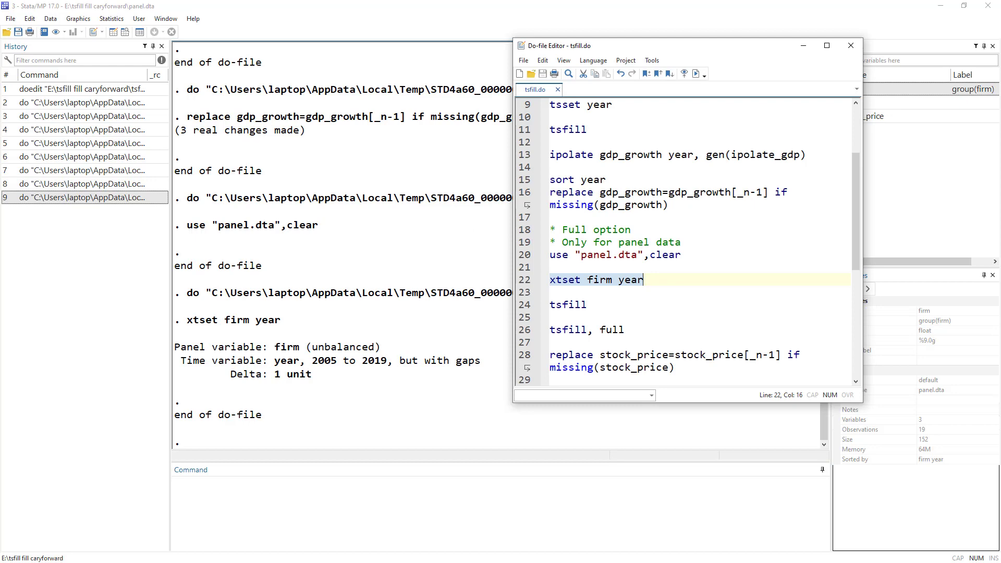
- Run the do-file's plain tsfill line on the panel data with the Data Editor in view
{"action": "key", "text": "alt+Tab"}
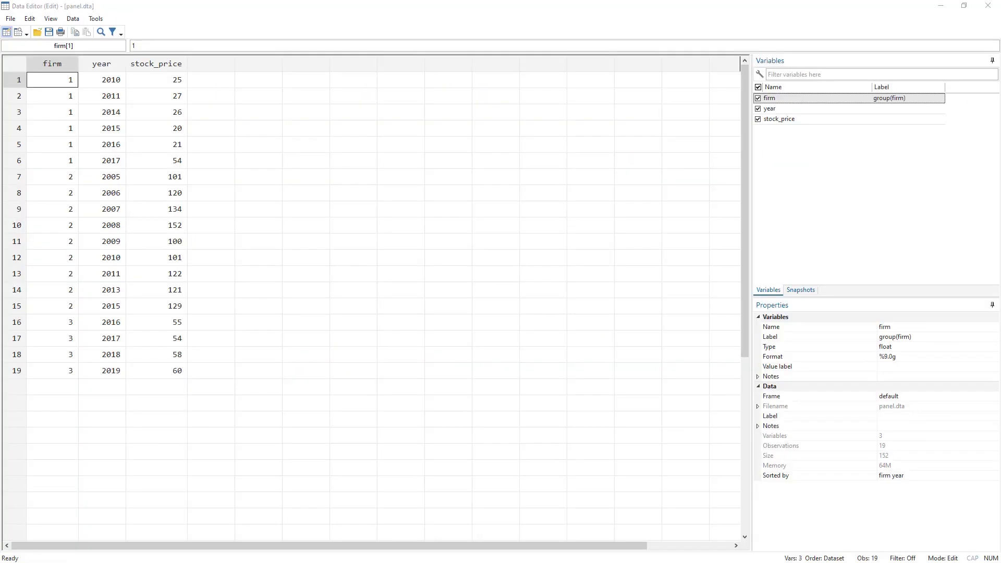
{"action": "key", "text": "alt+Tab"}
{"action": "left_click", "coordinate": [527, 305]}
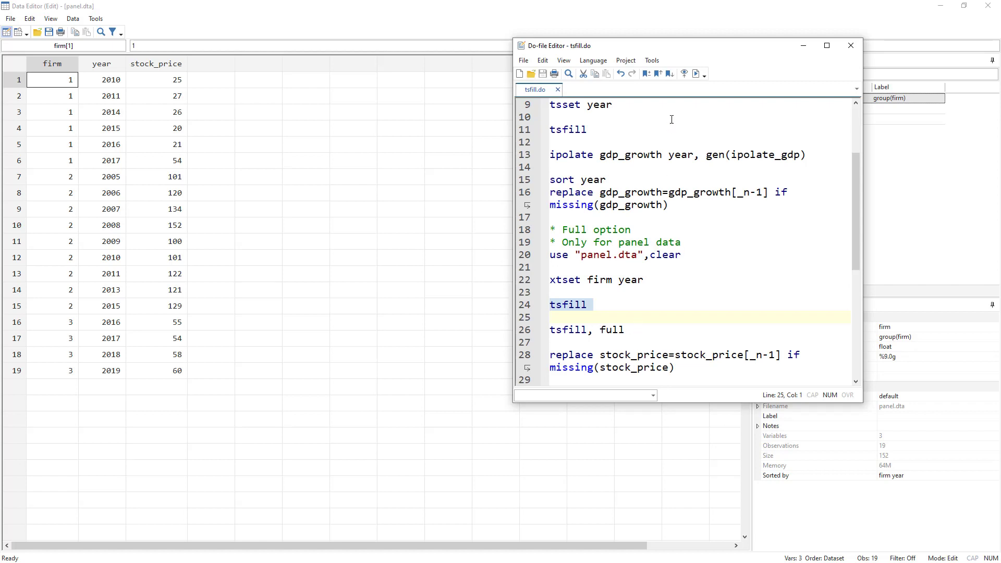
{"action": "left_click", "coordinate": [696, 73]}
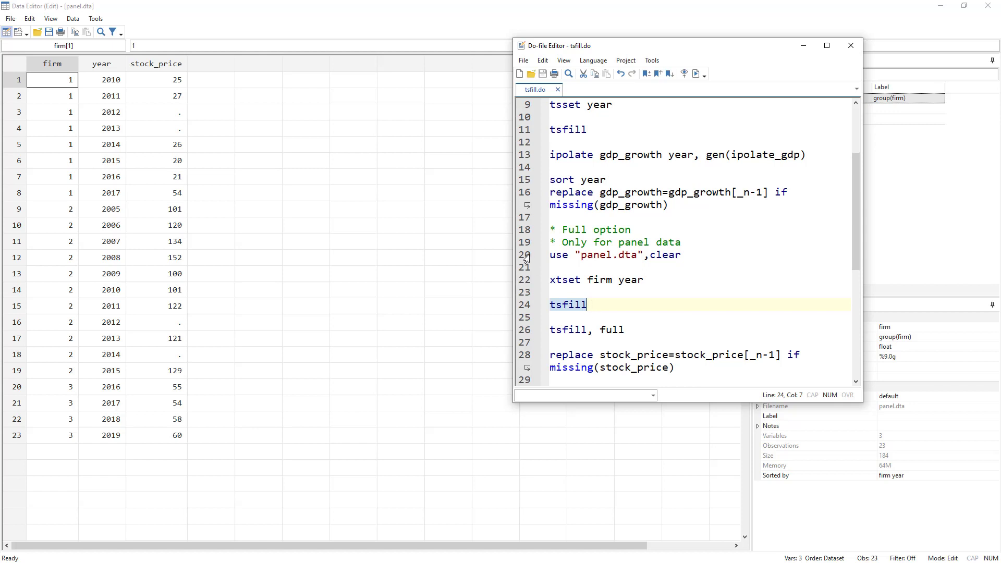
- Reload panel.dta with xtset firm year, run "tsfill, full", and inspect the filled years for firms 2 and 3
{"action": "left_click_drag", "start_coordinate": [527, 257], "coordinate": [528, 284]}
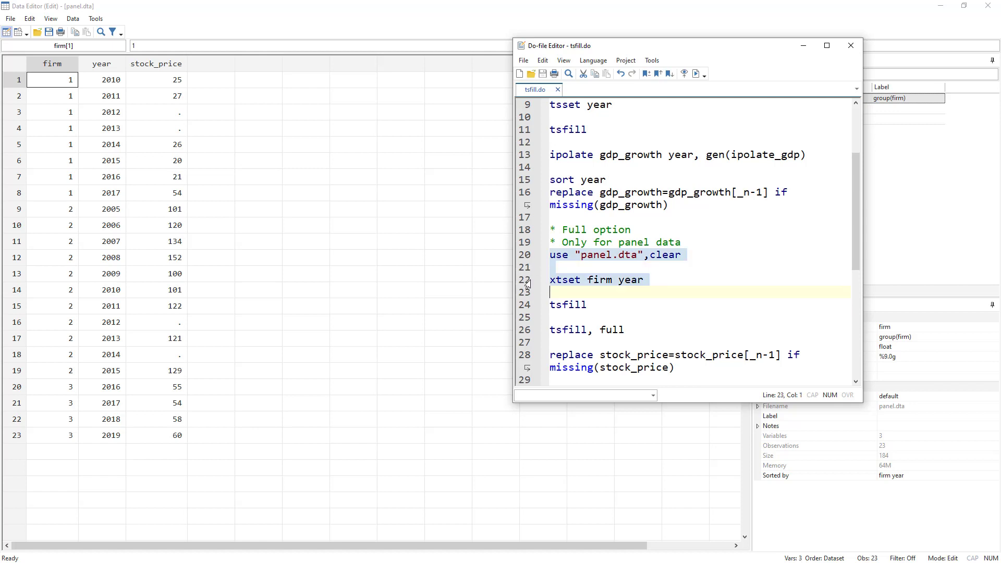
{"action": "left_click", "coordinate": [697, 74]}
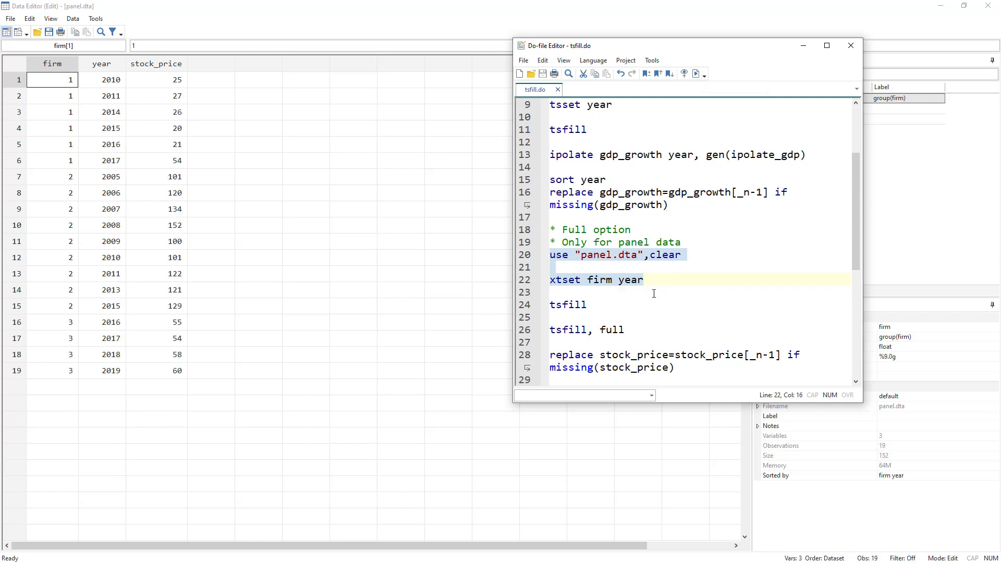
{"action": "left_click", "coordinate": [521, 330]}
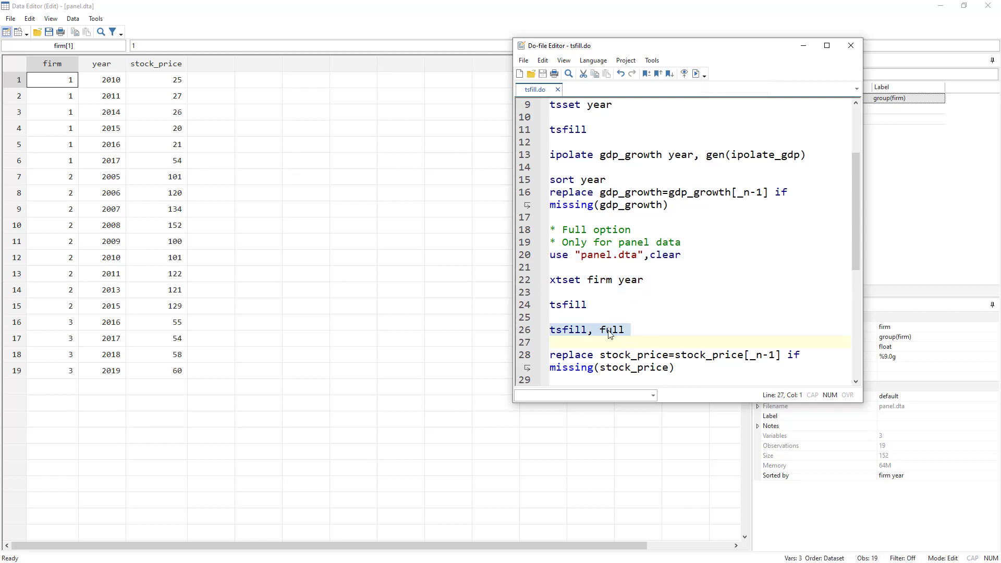
{"action": "left_click", "coordinate": [696, 74]}
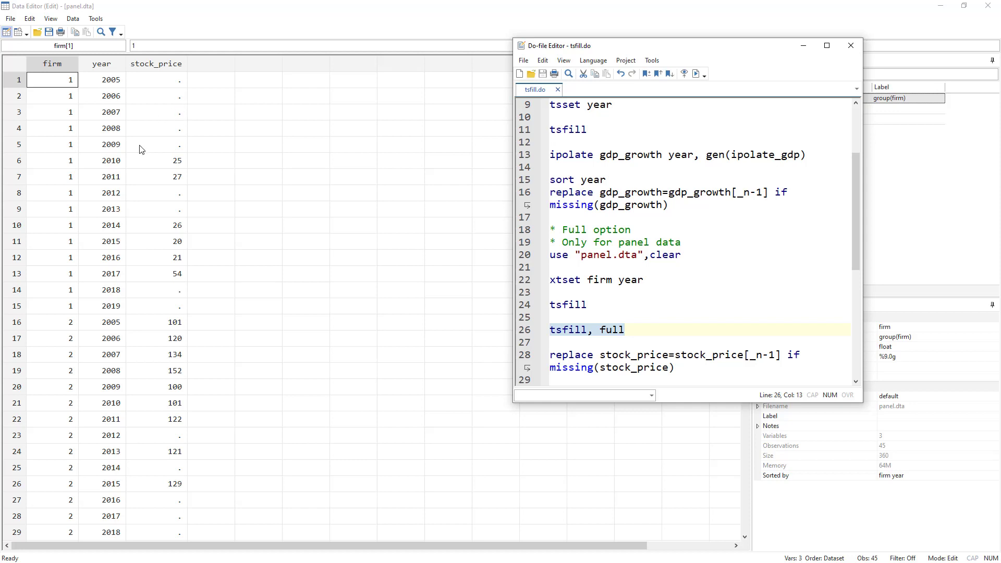
{"action": "scroll", "coordinate": [134, 402], "scroll_direction": "down", "scroll_amount": 3}
{"action": "scroll", "coordinate": [134, 402], "scroll_direction": "down", "scroll_amount": 3}
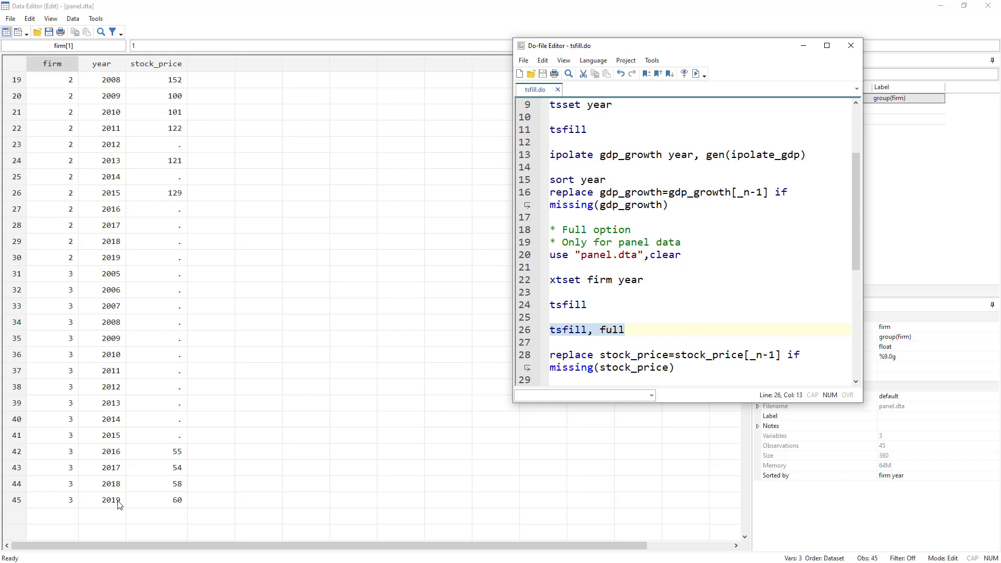
{"action": "left_click_drag", "start_coordinate": [104, 435], "coordinate": [111, 212]}
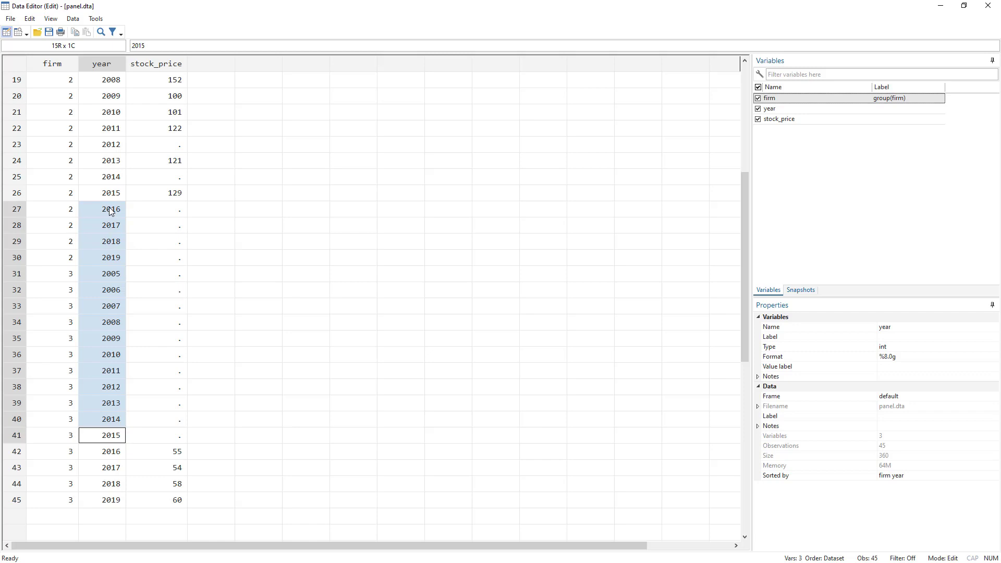
{"action": "left_click_drag", "start_coordinate": [107, 274], "coordinate": [115, 437]}
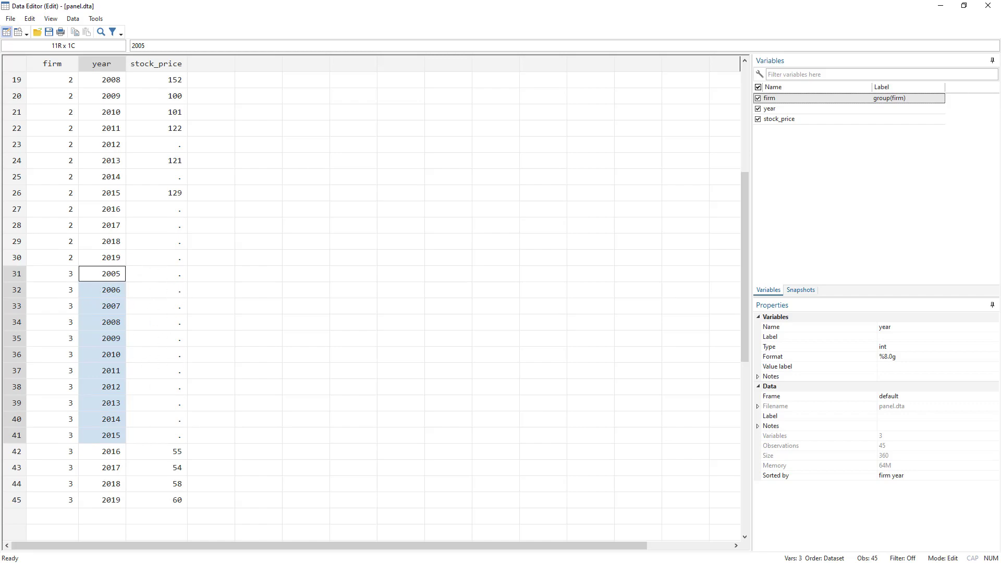
- Re-run the "xtset firm year" line to check whether the panel is balanced, and bring the Data Editor back into view
{"action": "key", "text": "alt+Tab"}
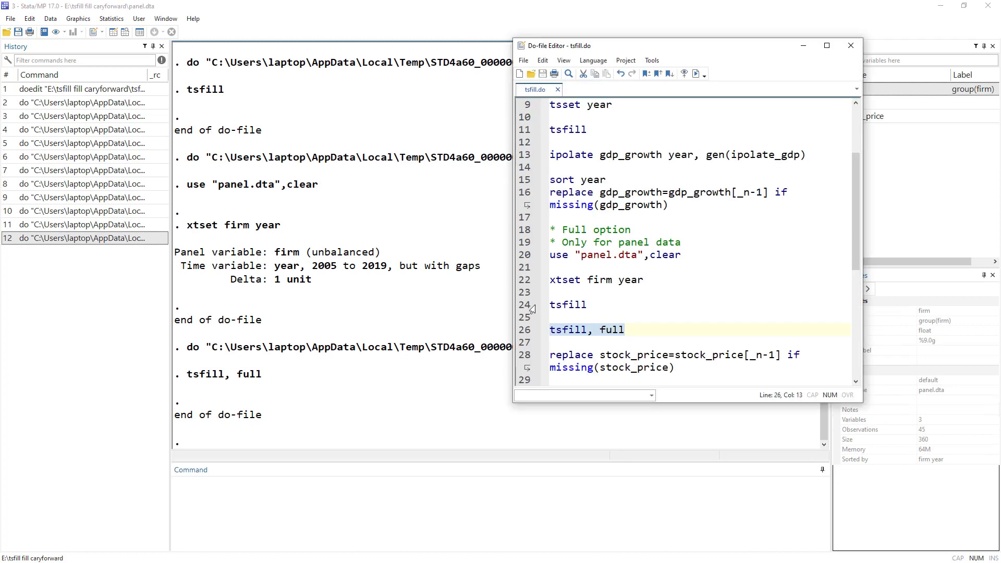
{"action": "left_click", "coordinate": [522, 282]}
{"action": "left_click", "coordinate": [697, 73]}
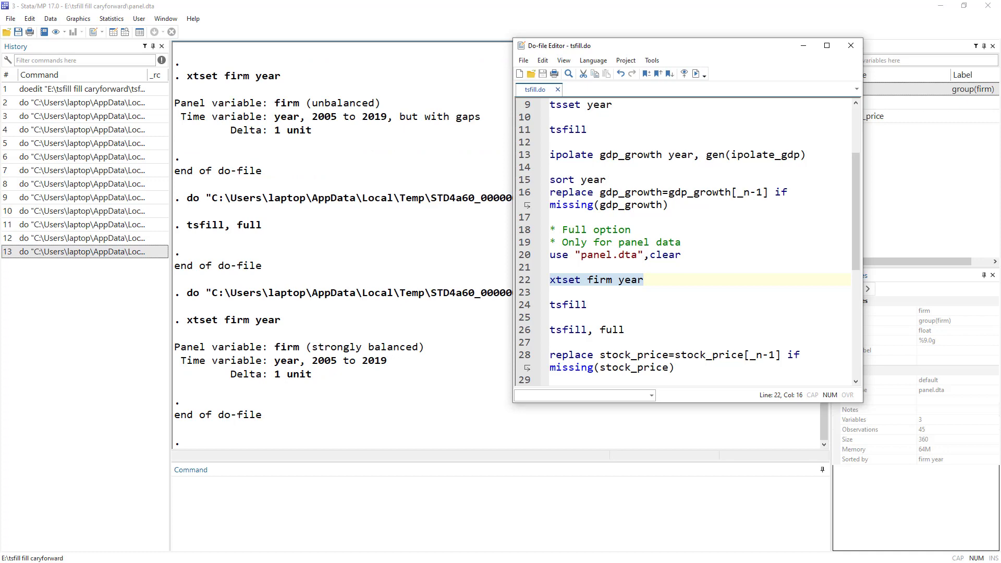
{"action": "key", "text": "ctrl+8"}
{"action": "key", "text": "ctrl+9"}
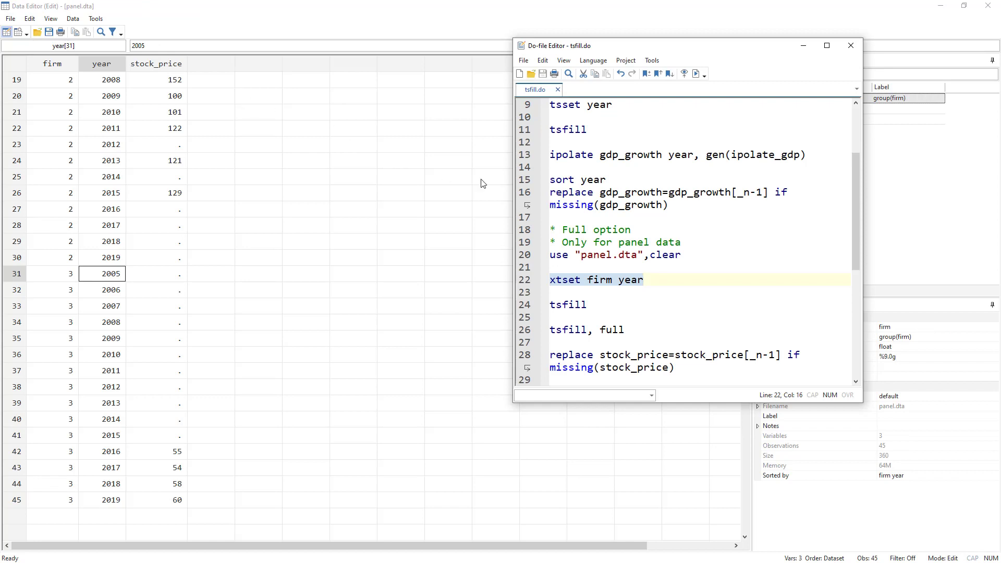
- Run the do-file line that replaces missing stock_price values with the previous observation, stock_price[_n-1], without grouping by firm
{"action": "scroll", "coordinate": [670, 298], "scroll_direction": "down", "scroll_amount": 2}
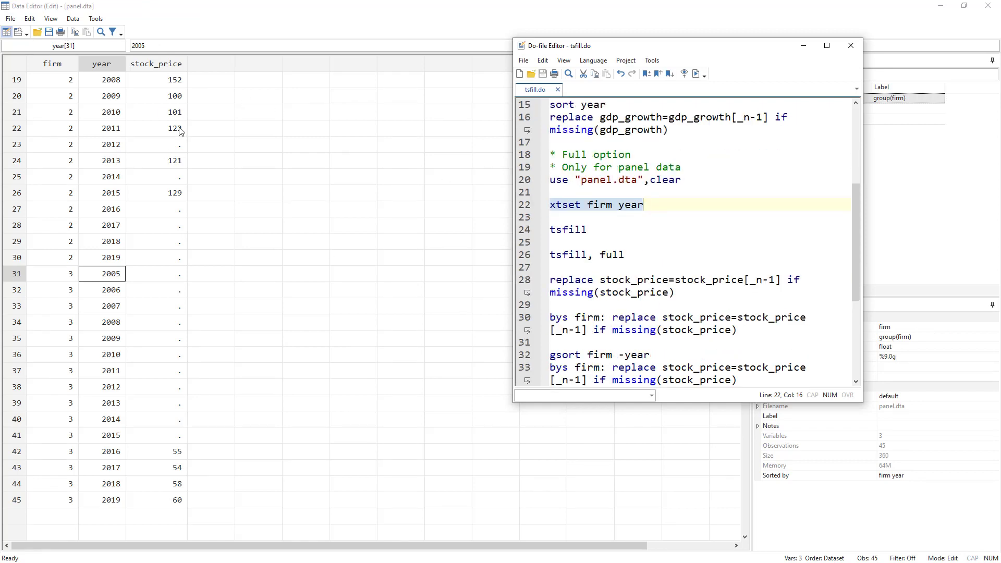
{"action": "scroll", "coordinate": [180, 279], "scroll_direction": "up", "scroll_amount": 6}
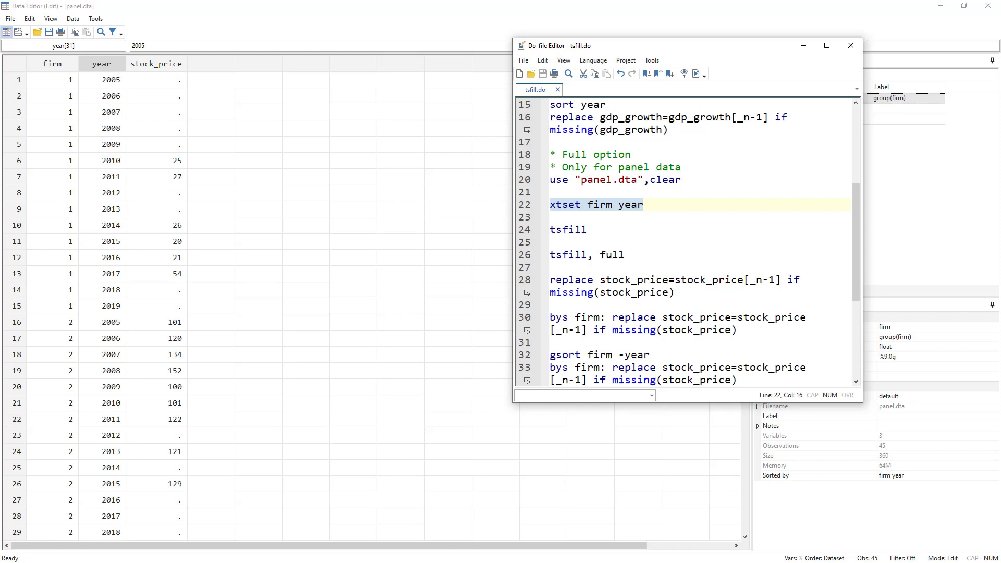
{"action": "left_click_drag", "start_coordinate": [551, 117], "coordinate": [669, 130]}
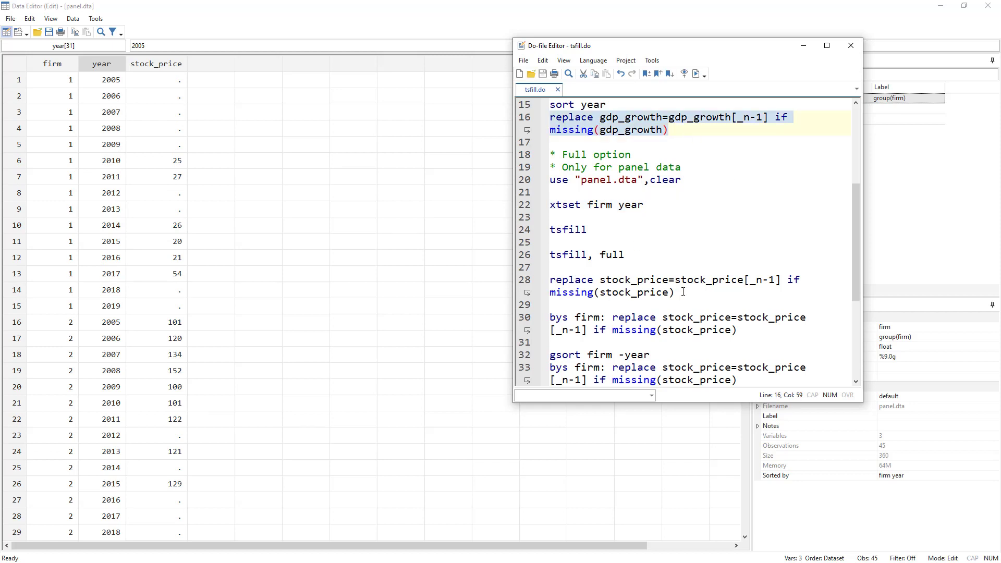
{"action": "left_click_drag", "start_coordinate": [686, 292], "coordinate": [508, 280]}
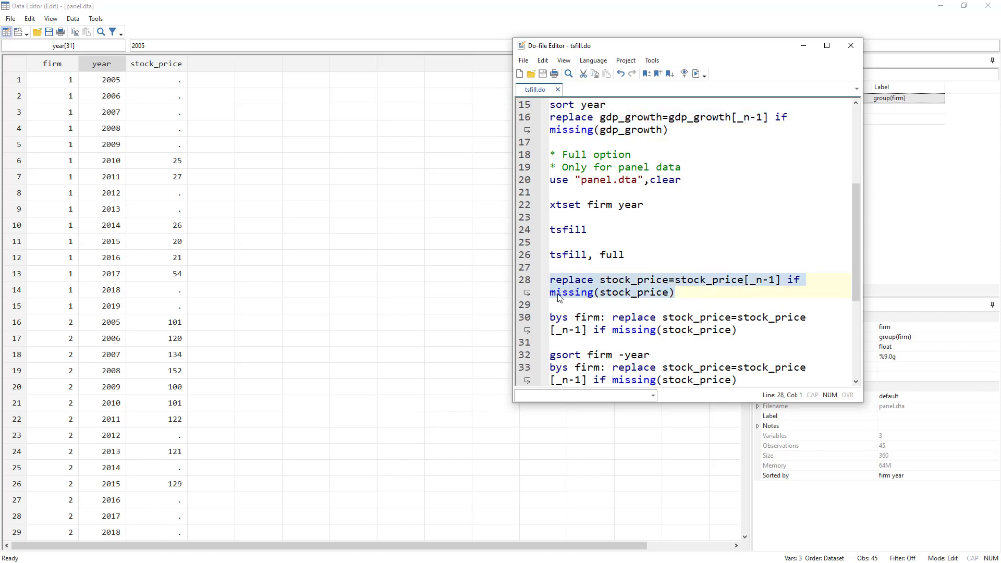
{"action": "double_click", "coordinate": [571, 280]}
{"action": "double_click", "coordinate": [634, 280]}
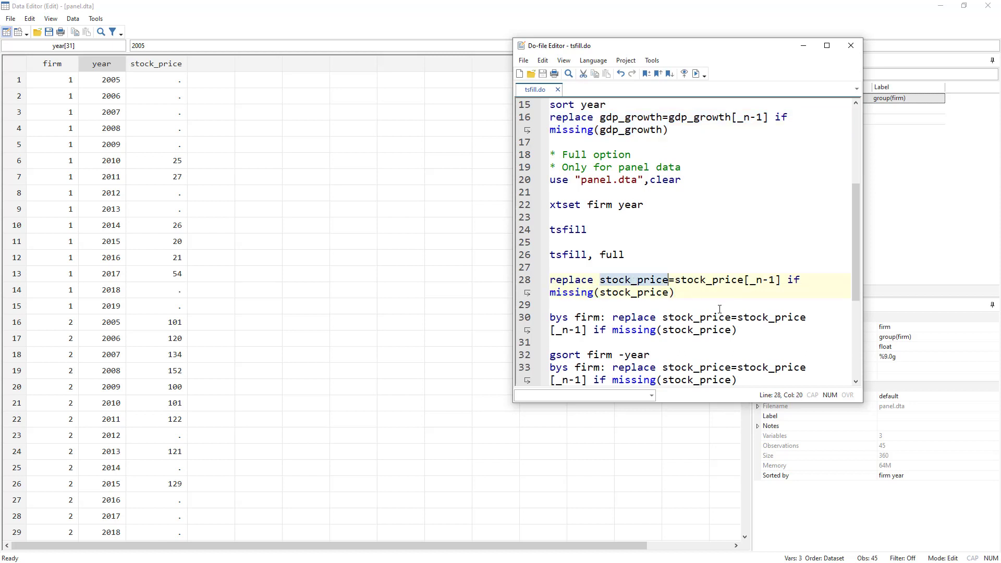
{"action": "left_click_drag", "start_coordinate": [690, 283], "coordinate": [782, 285]}
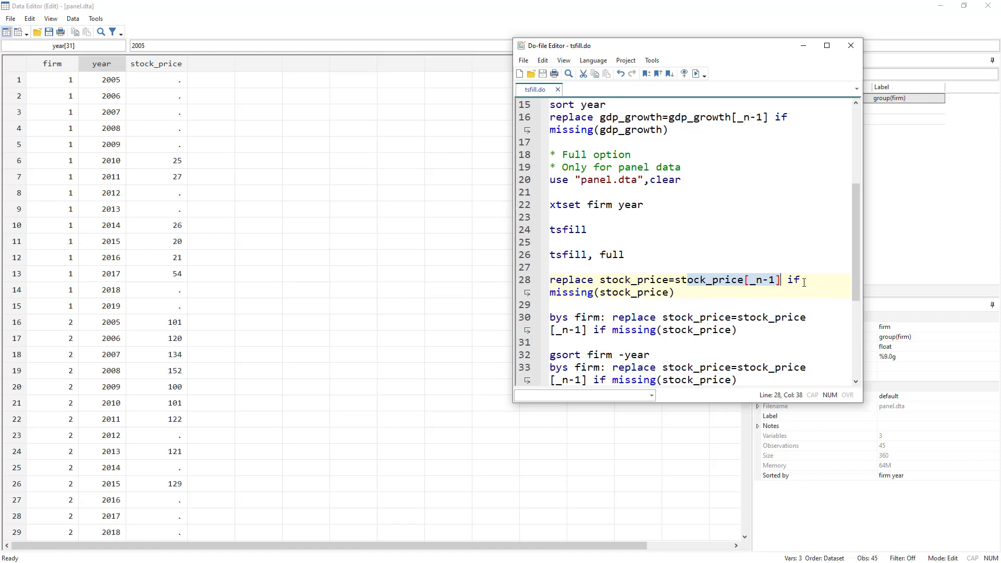
{"action": "left_click_drag", "start_coordinate": [674, 294], "coordinate": [551, 292]}
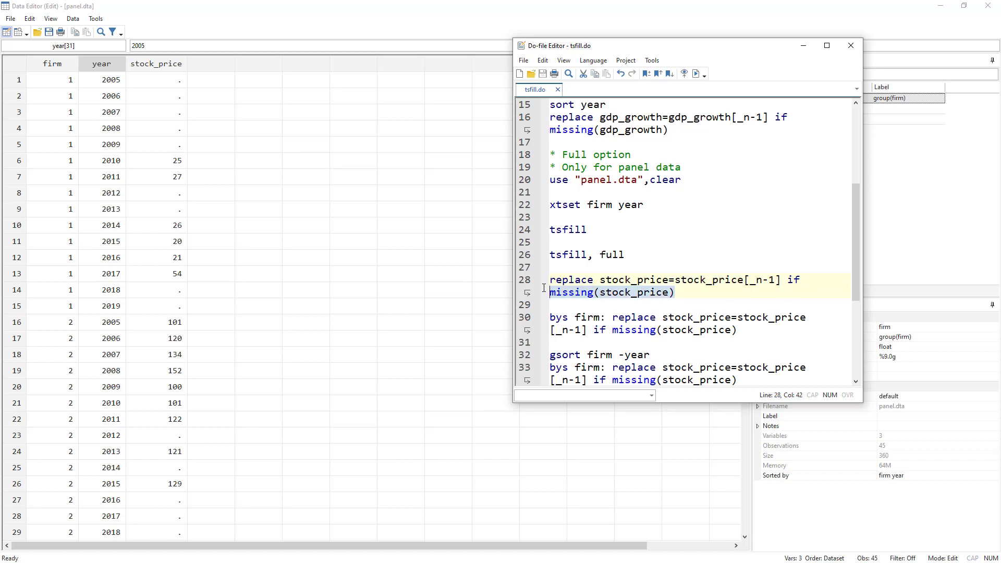
{"action": "left_click", "coordinate": [529, 284]}
{"action": "left_click", "coordinate": [695, 74]}
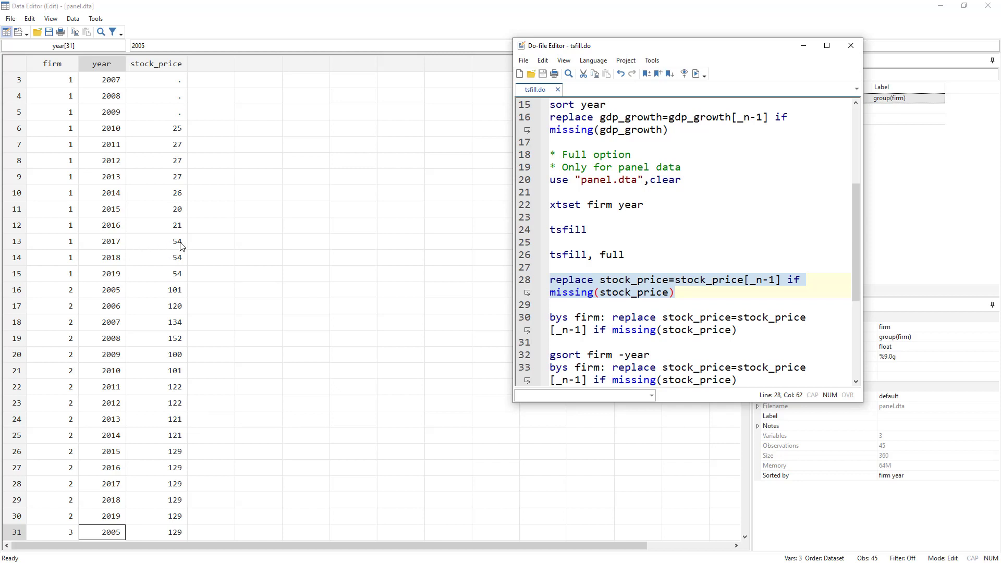
- Examine the stock_price values where firm 2 ends in 2019 and firm 3 begins in 2005
{"action": "scroll", "coordinate": [180, 286], "scroll_direction": "down", "scroll_amount": 5}
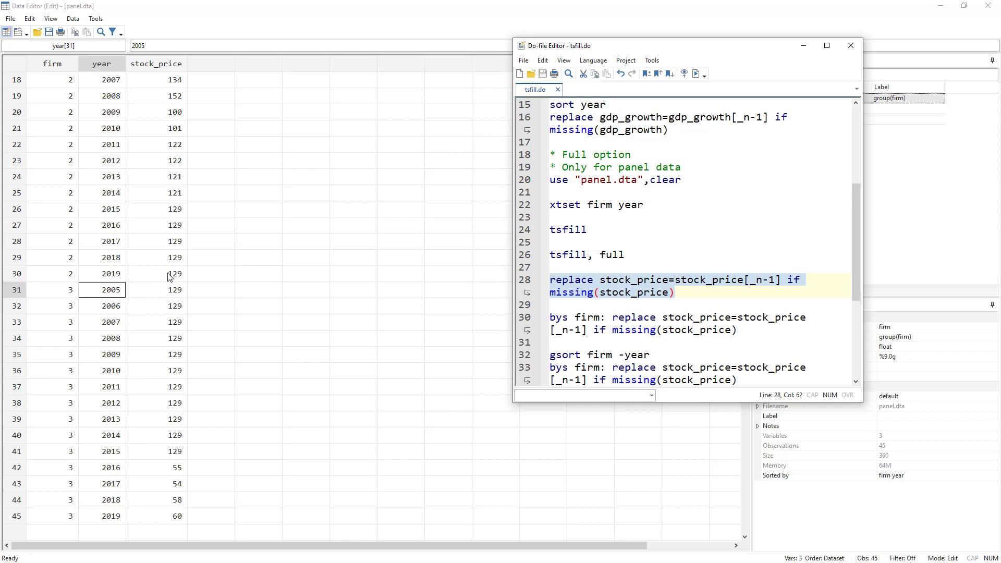
{"action": "left_click_drag", "start_coordinate": [65, 275], "coordinate": [169, 276]}
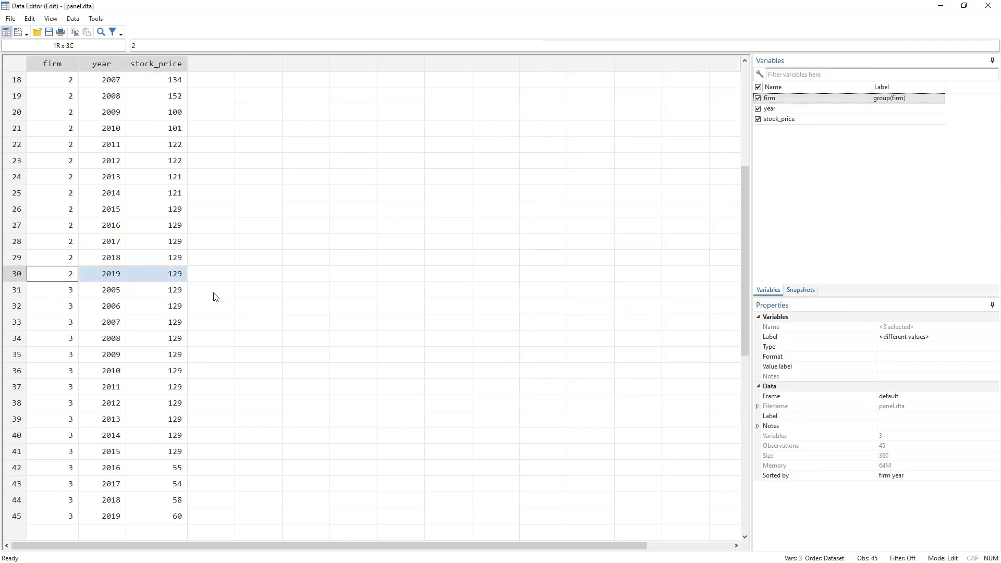
{"action": "left_click_drag", "start_coordinate": [70, 292], "coordinate": [169, 446]}
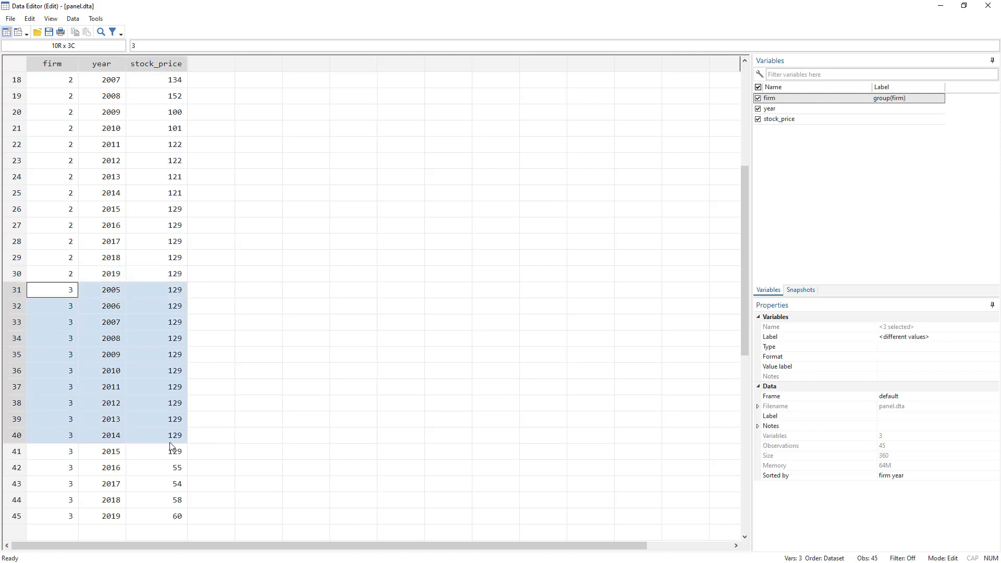
{"action": "left_click", "coordinate": [133, 278]}
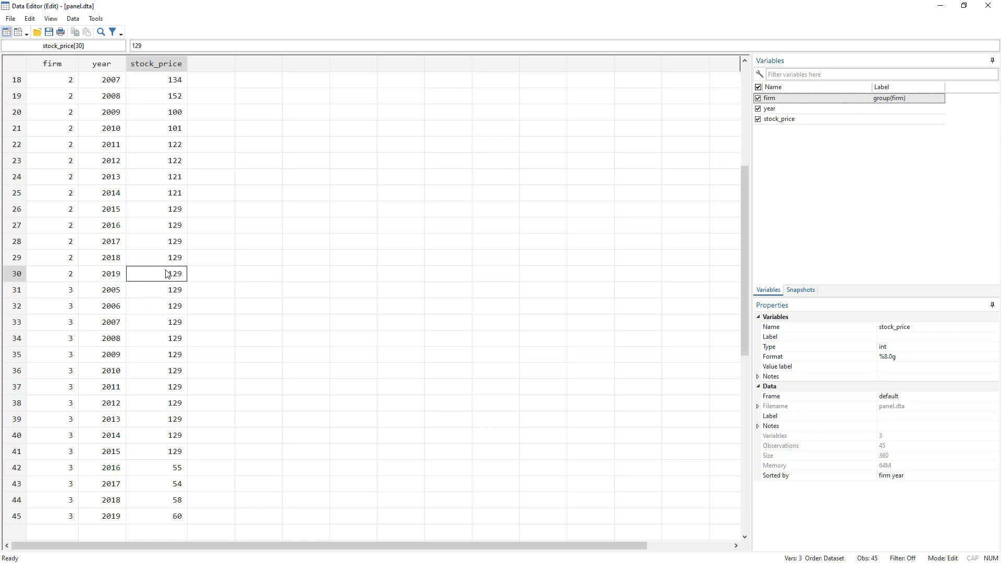
{"action": "left_click_drag", "start_coordinate": [66, 291], "coordinate": [46, 513]}
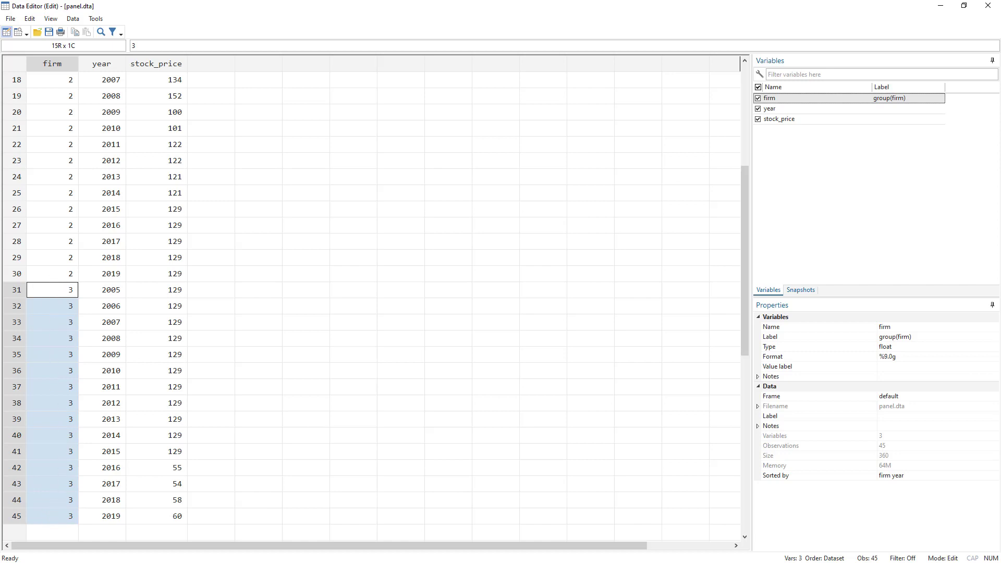
{"action": "left_click", "coordinate": [170, 277]}
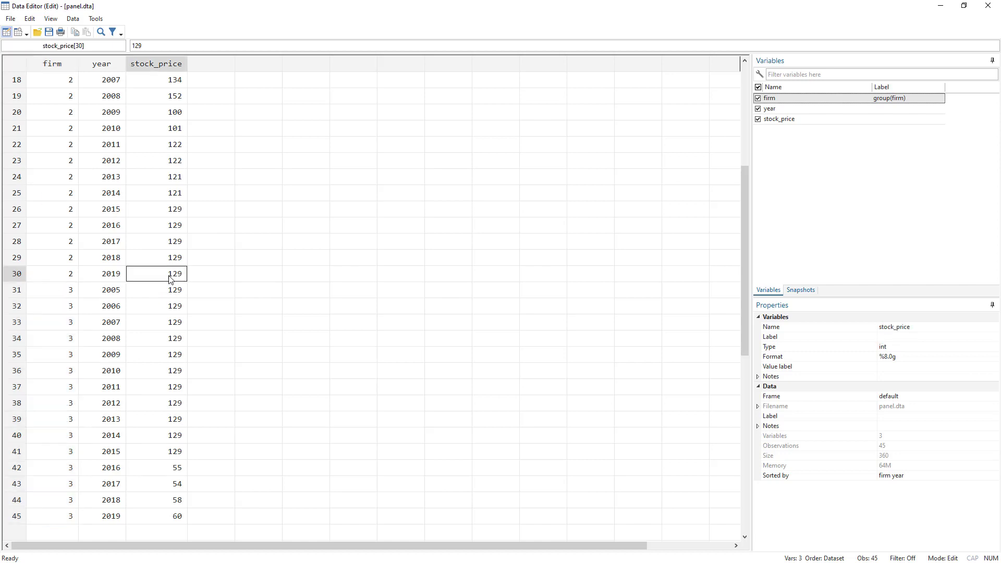
- Inspect the stock_price values carried from firm 2's 2015 observation through 2019 and into firm 3's 2005 to 2015 rows
{"action": "left_click", "coordinate": [177, 211]}
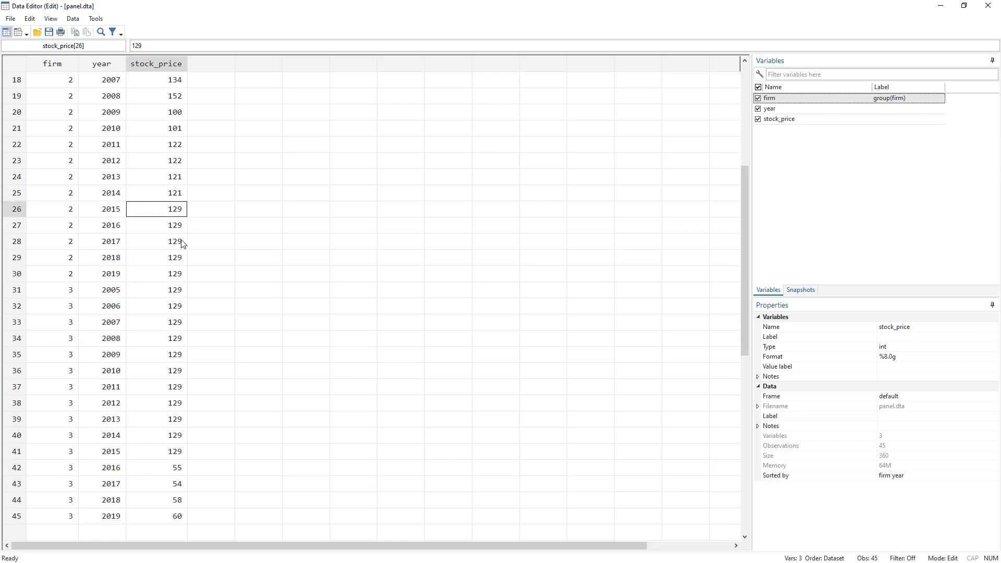
{"action": "left_click", "coordinate": [170, 275]}
{"action": "left_click_drag", "start_coordinate": [123, 275], "coordinate": [65, 279]}
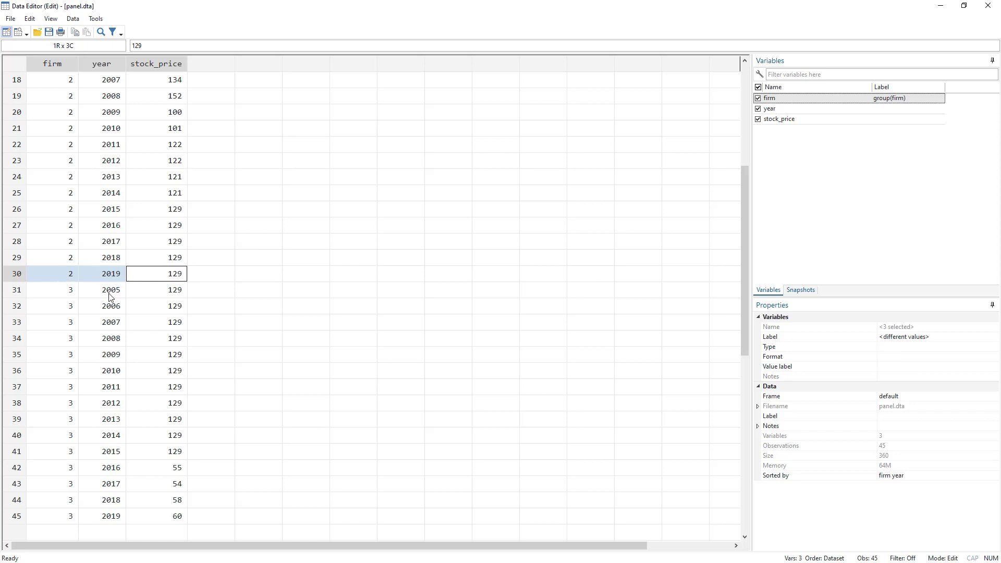
{"action": "left_click", "coordinate": [165, 294]}
{"action": "left_click_drag", "start_coordinate": [165, 294], "coordinate": [166, 445]}
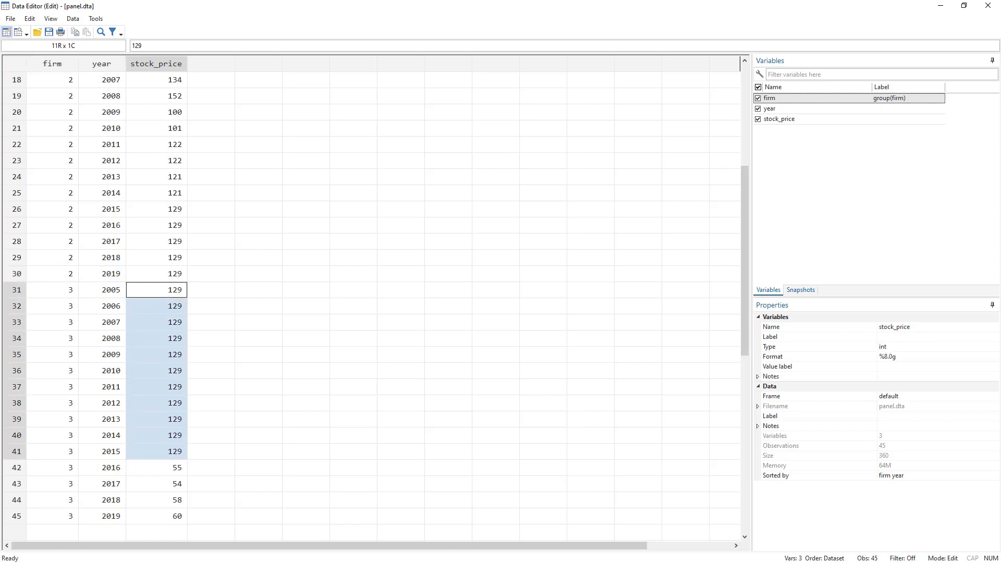
- Reload panel.dta from the do-file, declare the panel with xtset firm year, and run "tsfill, full"
{"action": "key", "text": "alt+Tab"}
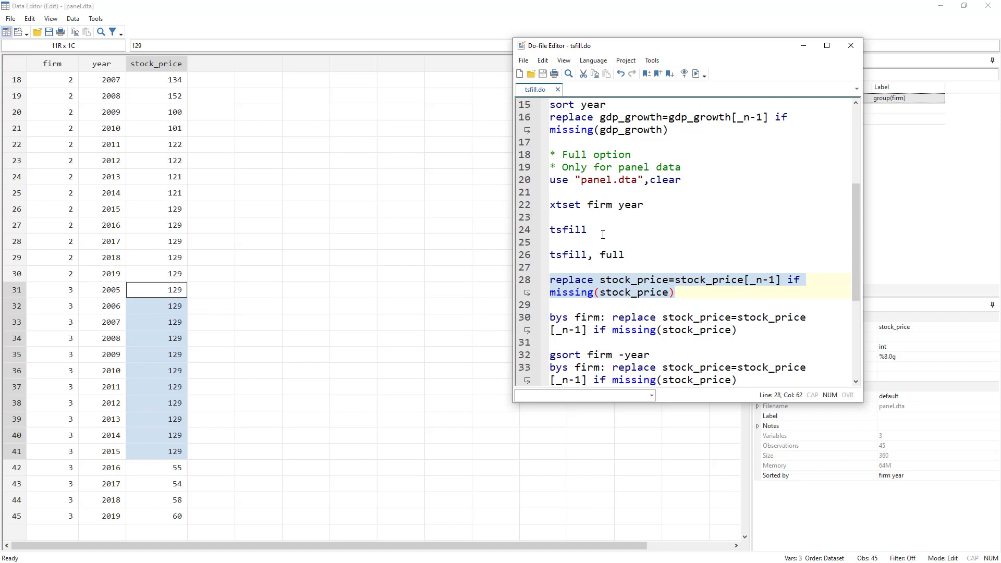
{"action": "left_click_drag", "start_coordinate": [645, 205], "coordinate": [550, 179]}
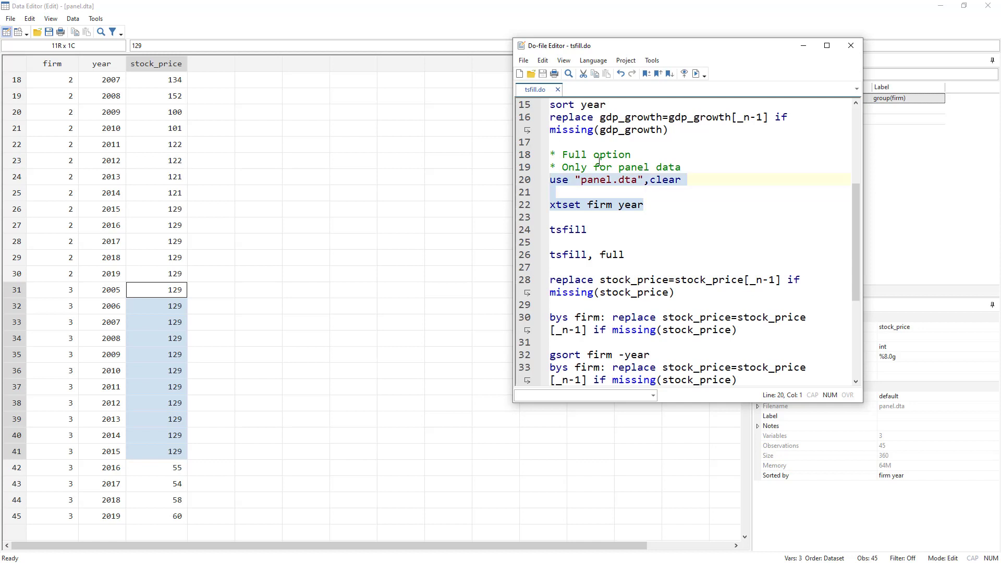
{"action": "left_click", "coordinate": [696, 73]}
{"action": "left_click", "coordinate": [526, 254]}
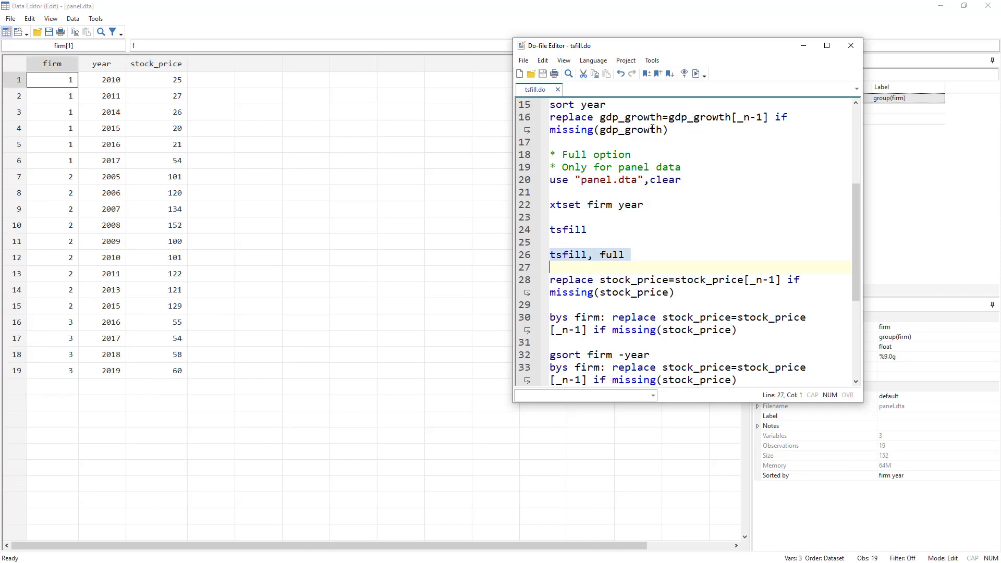
{"action": "left_click", "coordinate": [696, 74]}
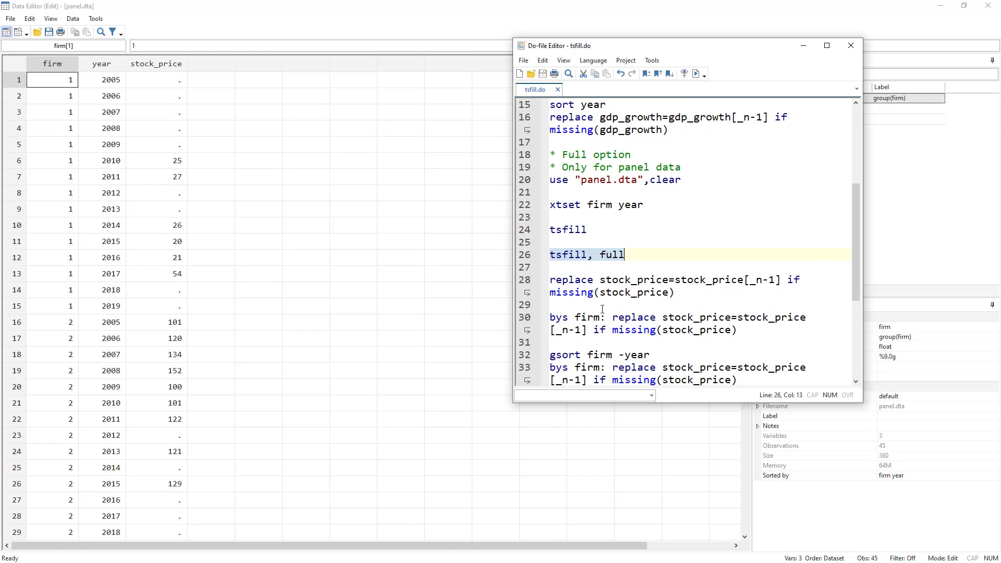
- Run the "bys firm:" do-file line that replaces missing stock_price values with stock_price[_n-1] within each firm
{"action": "left_click_drag", "start_coordinate": [609, 317], "coordinate": [546, 318]}
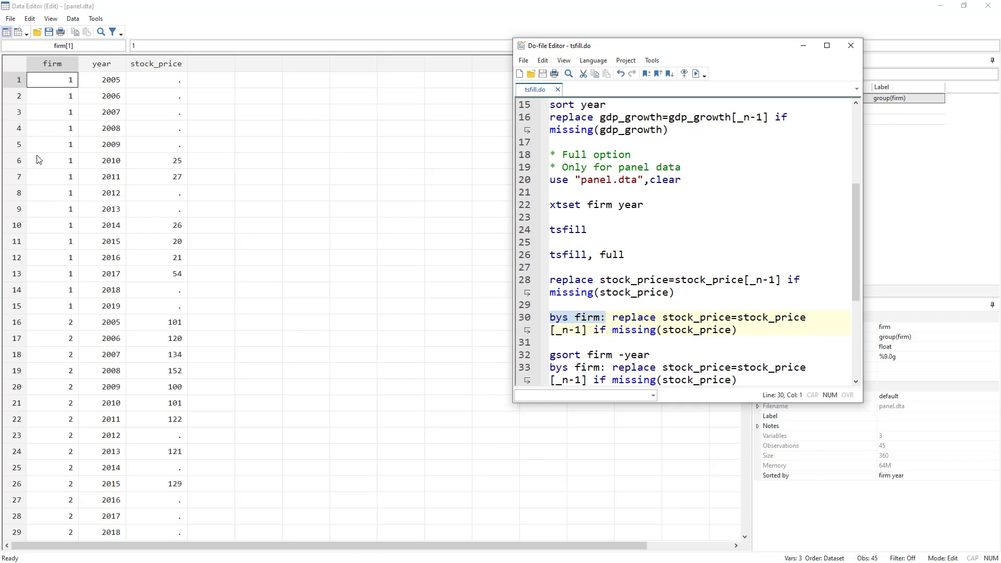
{"action": "left_click", "coordinate": [523, 322]}
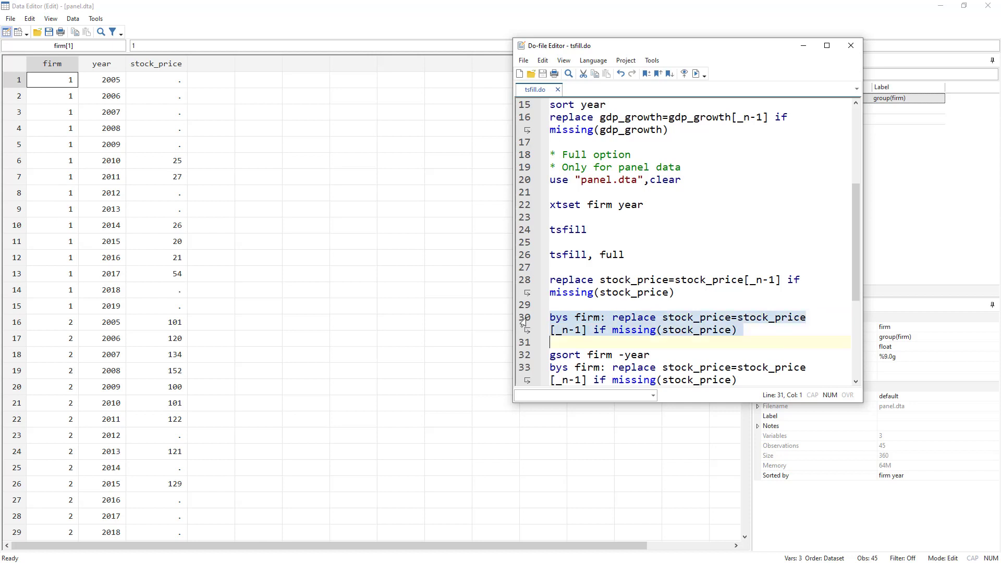
{"action": "left_click", "coordinate": [697, 73]}
{"action": "scroll", "coordinate": [217, 188], "scroll_direction": "down", "scroll_amount": 5}
{"action": "scroll", "coordinate": [240, 261], "scroll_direction": "down", "scroll_amount": 2}
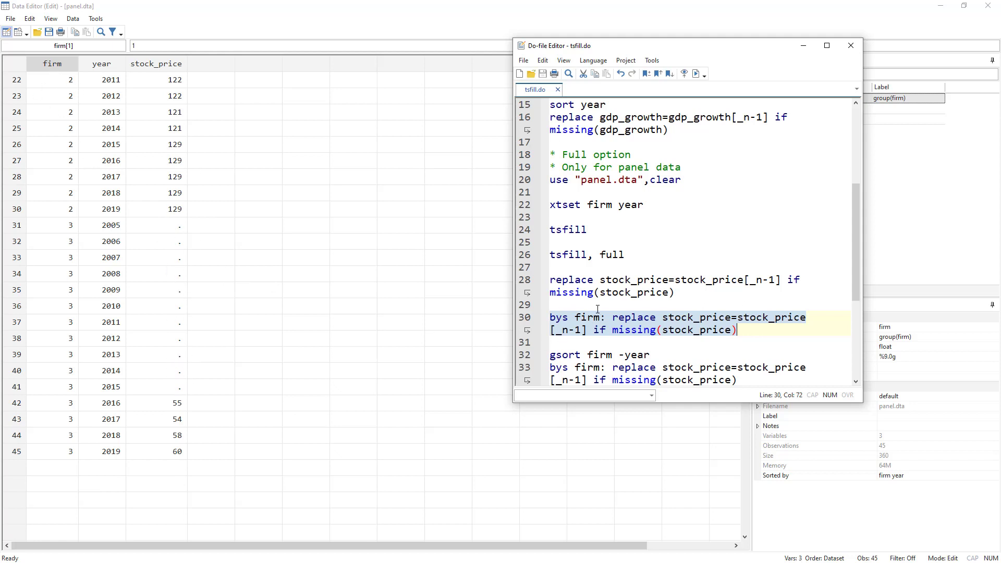
- Examine how the "bys firm:" prefix affected stock_price across the three firms, especially firm 3's 2005 to 2015 rows
{"action": "left_click", "coordinate": [613, 318]}
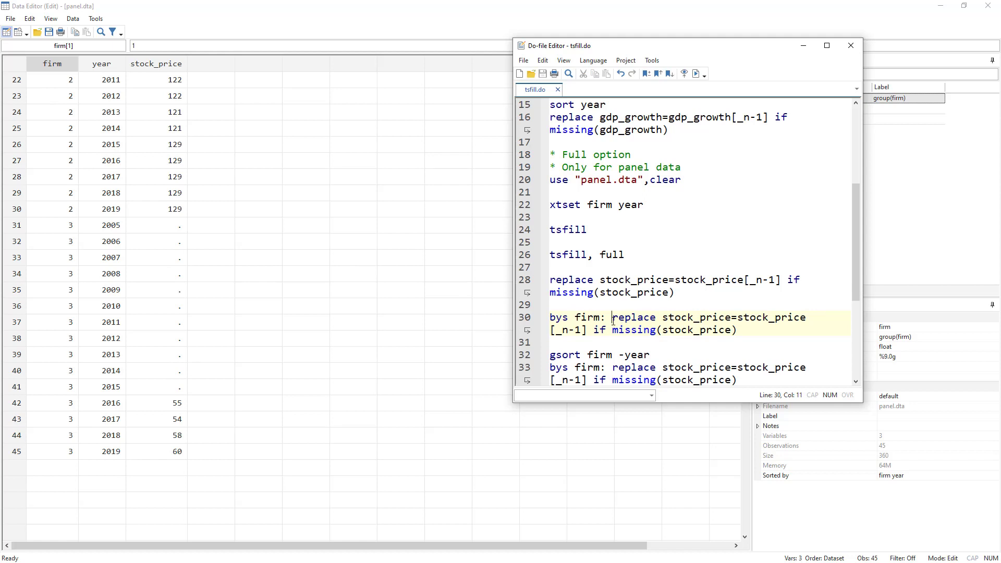
{"action": "key", "text": "shift+Home"}
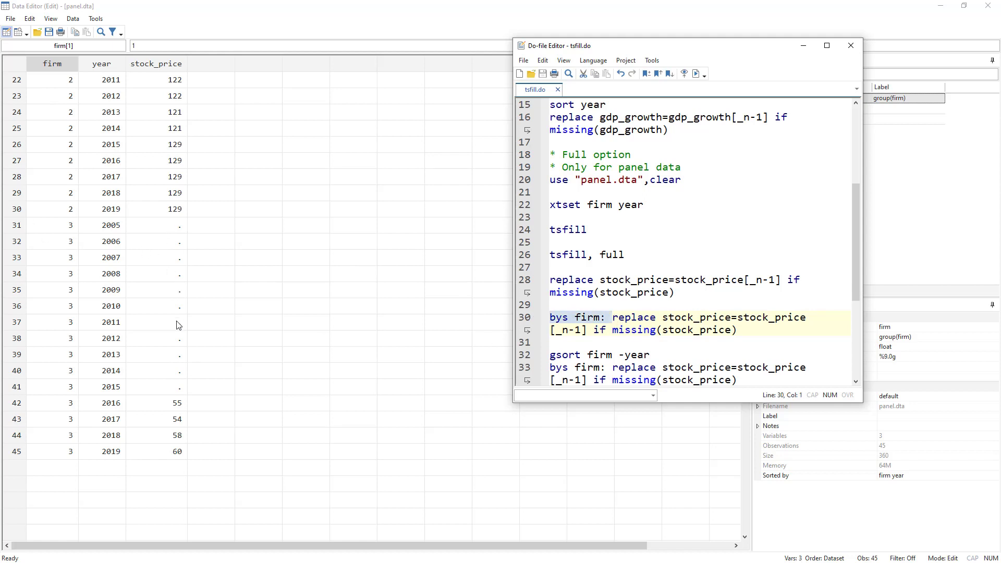
{"action": "scroll", "coordinate": [172, 340], "scroll_direction": "up", "scroll_amount": 1}
{"action": "scroll", "coordinate": [172, 340], "scroll_direction": "up", "scroll_amount": 6}
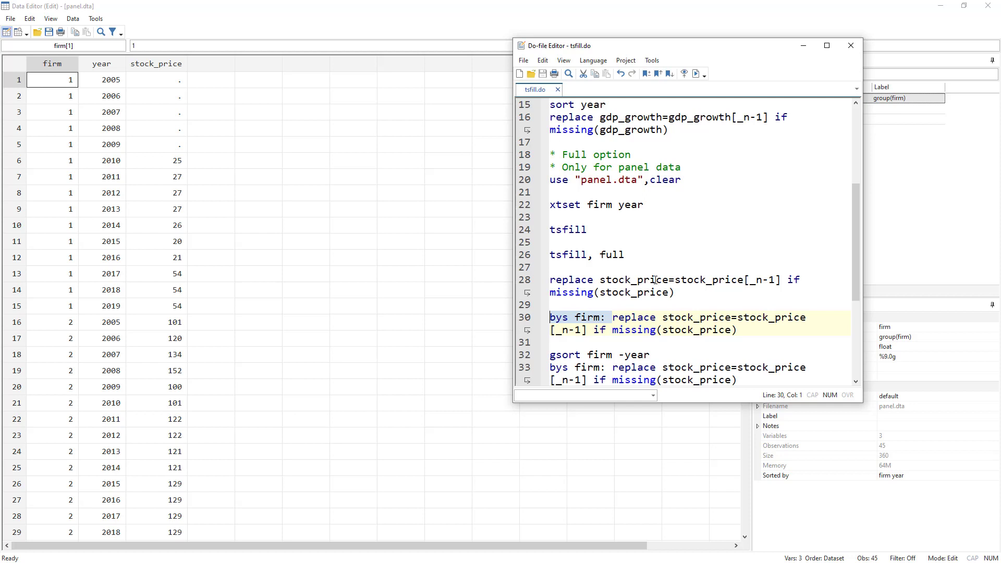
{"action": "scroll", "coordinate": [172, 396], "scroll_direction": "down", "scroll_amount": 5}
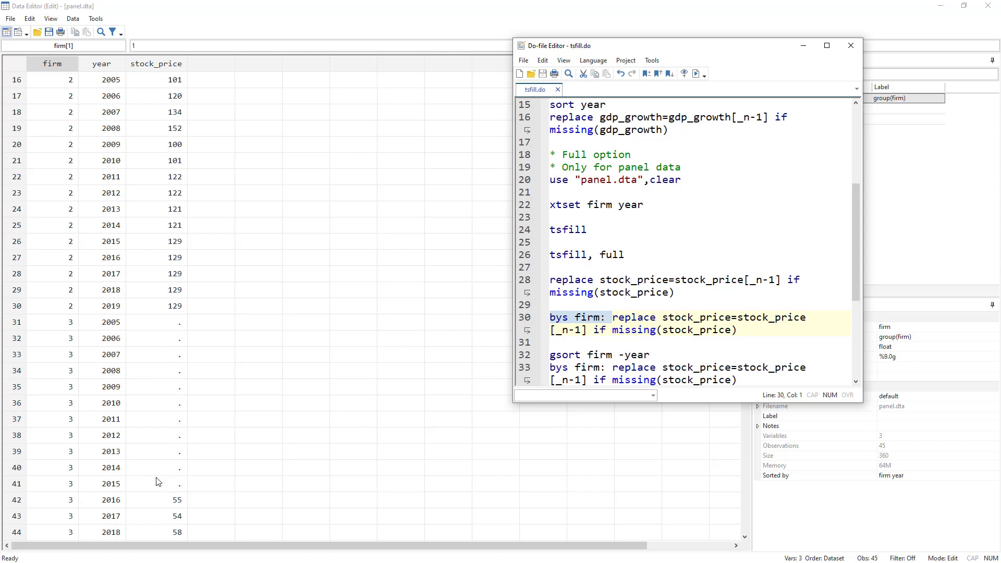
{"action": "left_click_drag", "start_coordinate": [168, 323], "coordinate": [163, 494]}
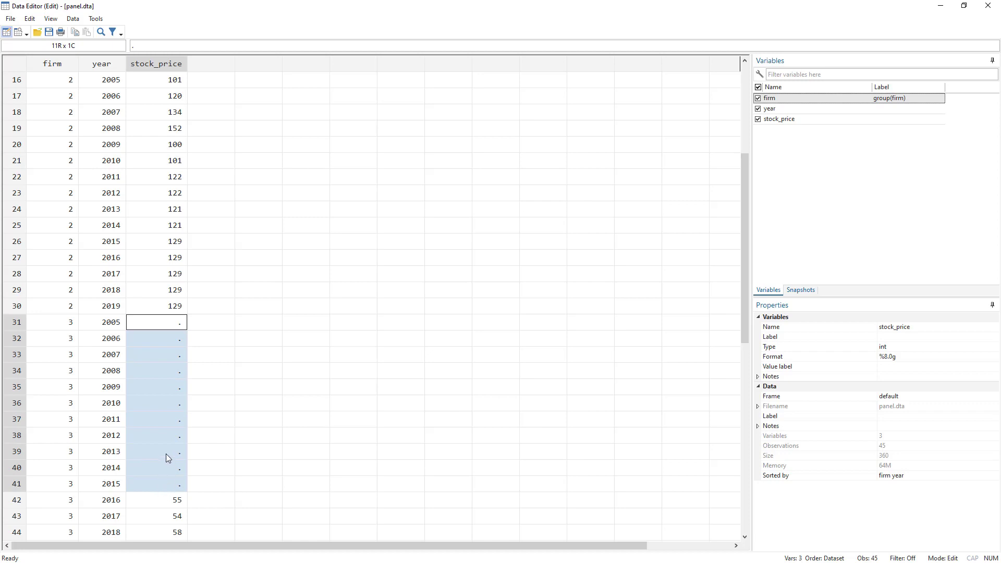
{"action": "scroll", "coordinate": [166, 453], "scroll_direction": "down", "scroll_amount": 2}
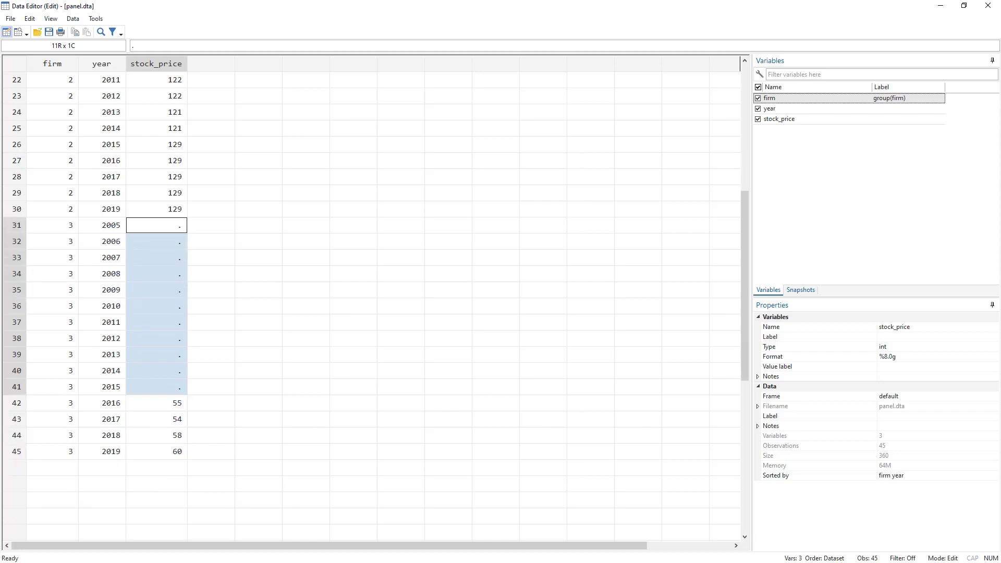
- Sort the data by firm and descending year by running the do-file line "gsort firm -year"
{"action": "key", "text": "alt+Tab"}
{"action": "scroll", "coordinate": [638, 295], "scroll_direction": "down", "scroll_amount": 2}
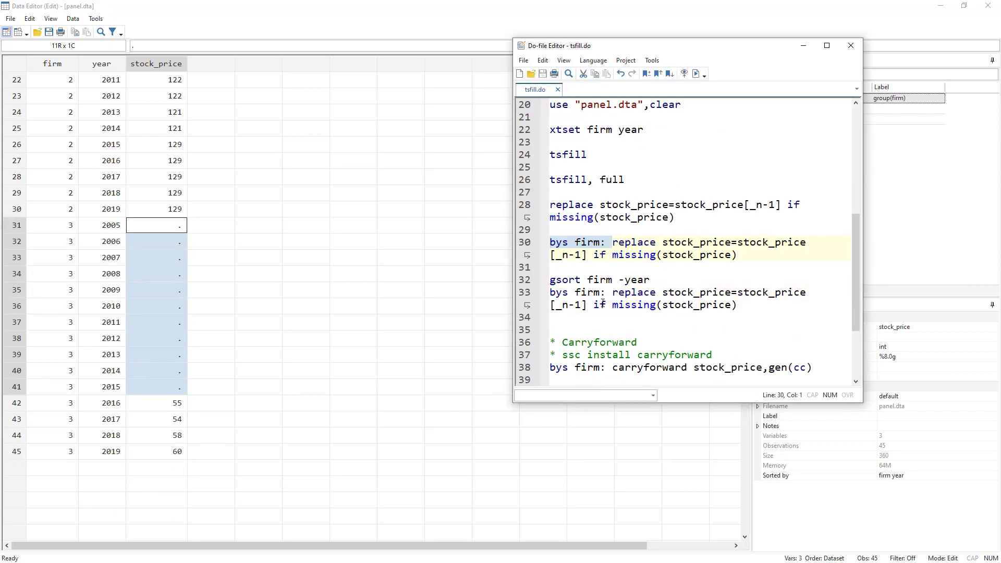
{"action": "double_click", "coordinate": [558, 280]}
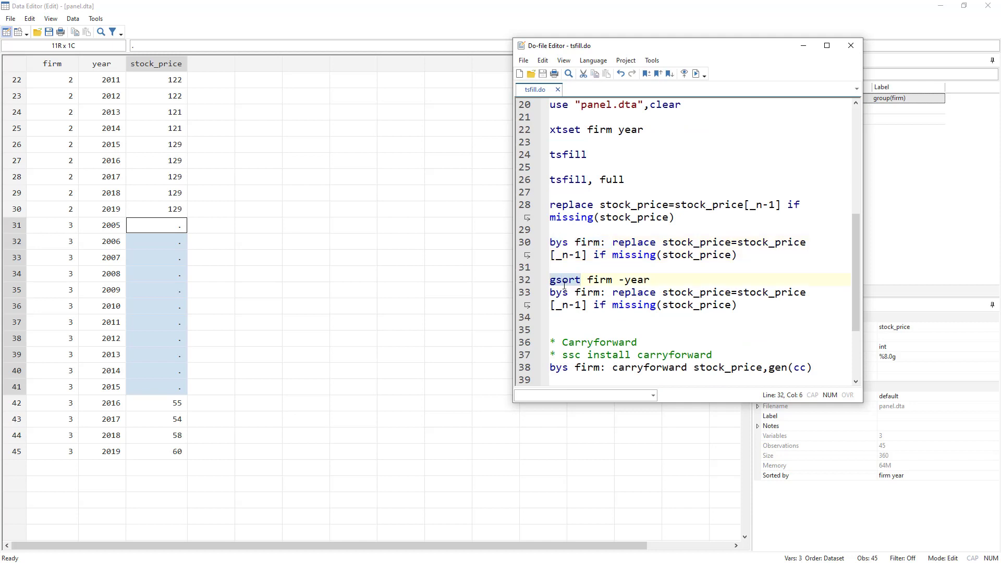
{"action": "left_click", "coordinate": [529, 284]}
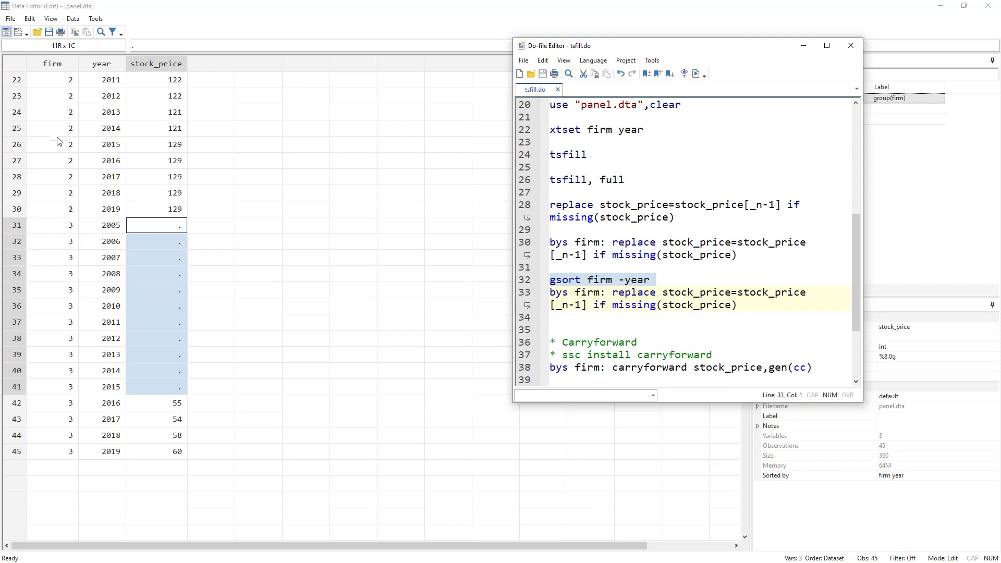
{"action": "left_click", "coordinate": [619, 281]}
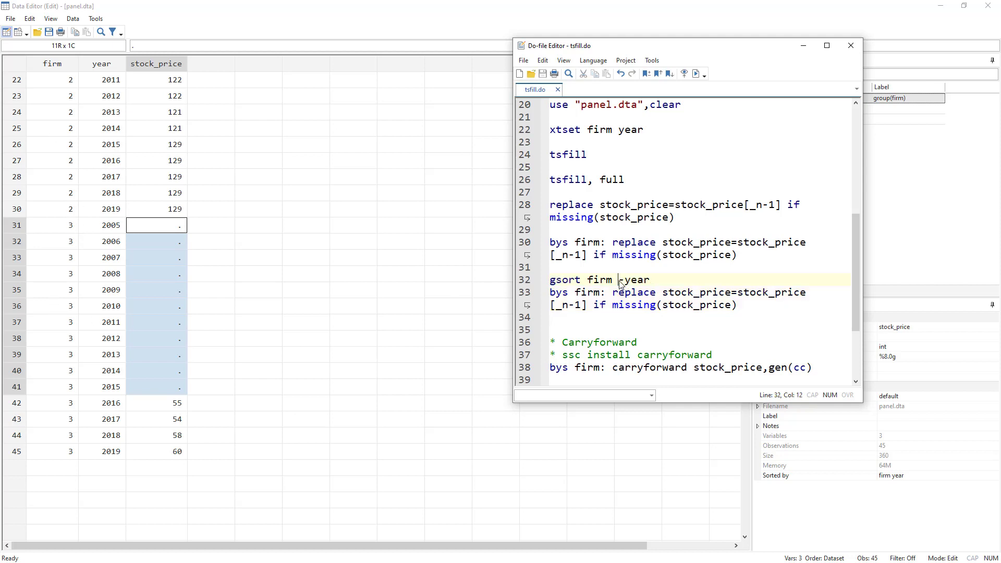
{"action": "left_click_drag", "start_coordinate": [620, 284], "coordinate": [652, 280]}
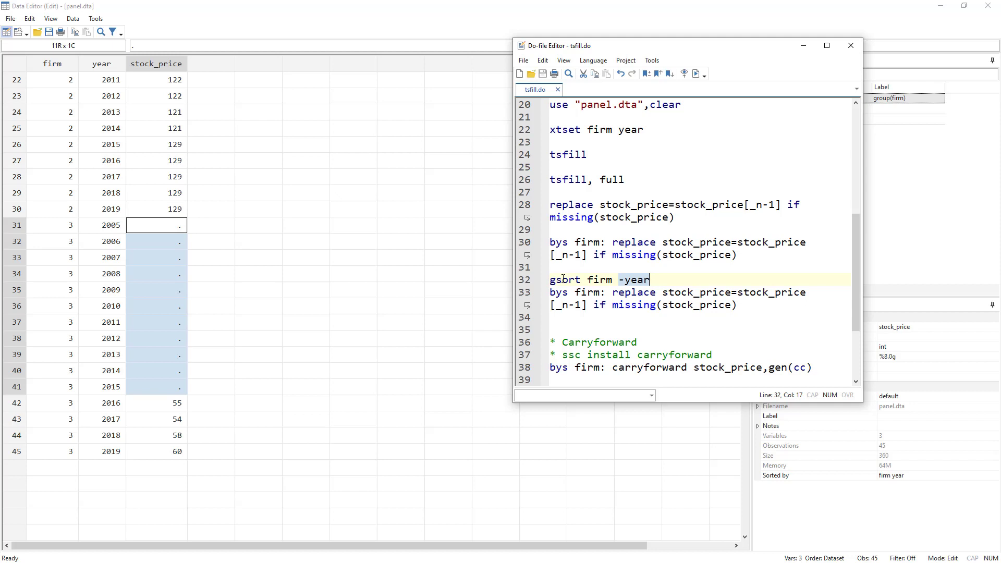
{"action": "double_click", "coordinate": [563, 280]}
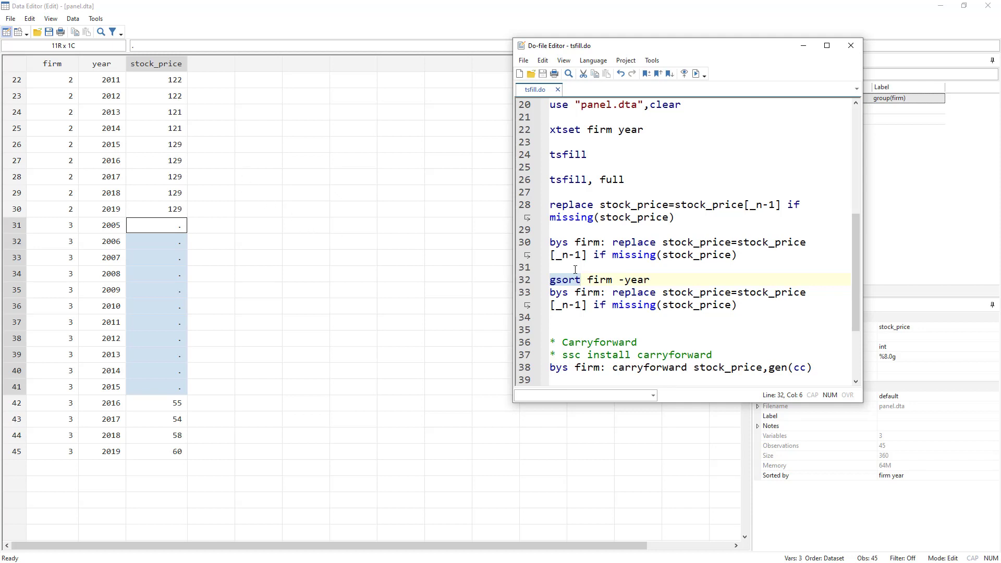
{"action": "double_click", "coordinate": [599, 279]}
{"action": "left_click_drag", "start_coordinate": [620, 279], "coordinate": [651, 279]}
{"action": "left_click", "coordinate": [520, 280]}
{"action": "left_click", "coordinate": [696, 73]}
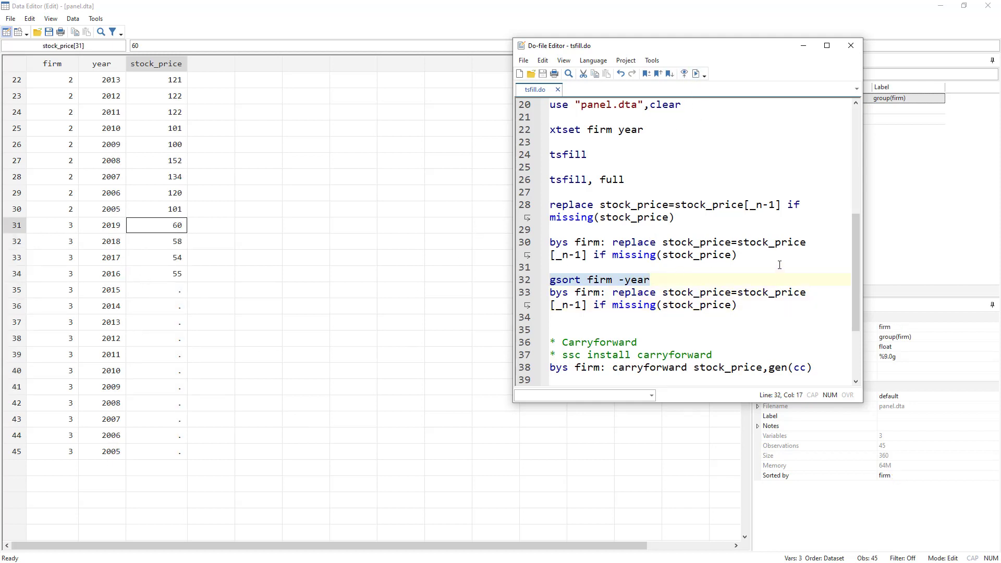
- Run the "bys firm:" replace line below gsort to fill the remaining missing stock_price values from later years
{"action": "left_click_drag", "start_coordinate": [777, 259], "coordinate": [550, 242]}
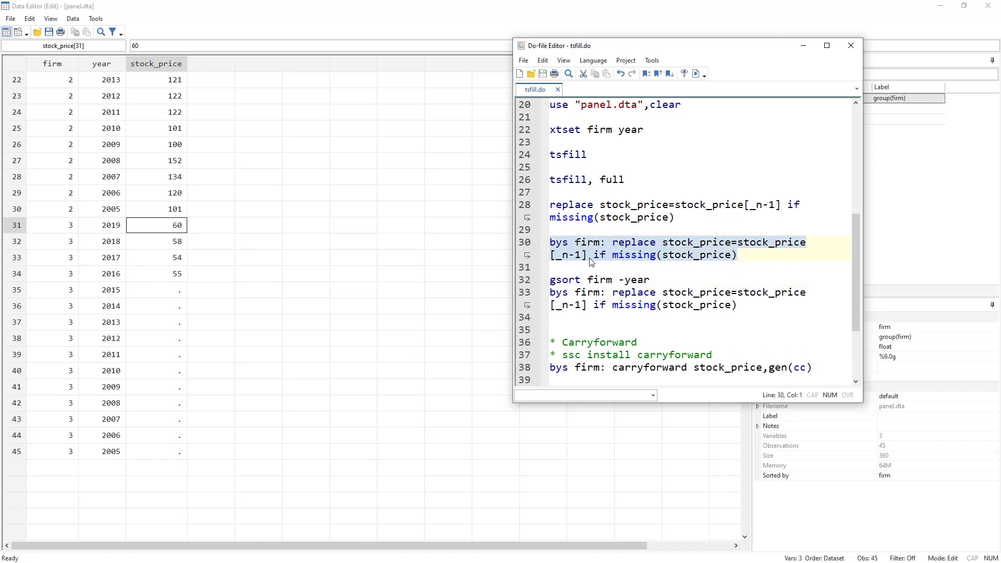
{"action": "left_click", "coordinate": [527, 293]}
{"action": "left_click", "coordinate": [696, 74]}
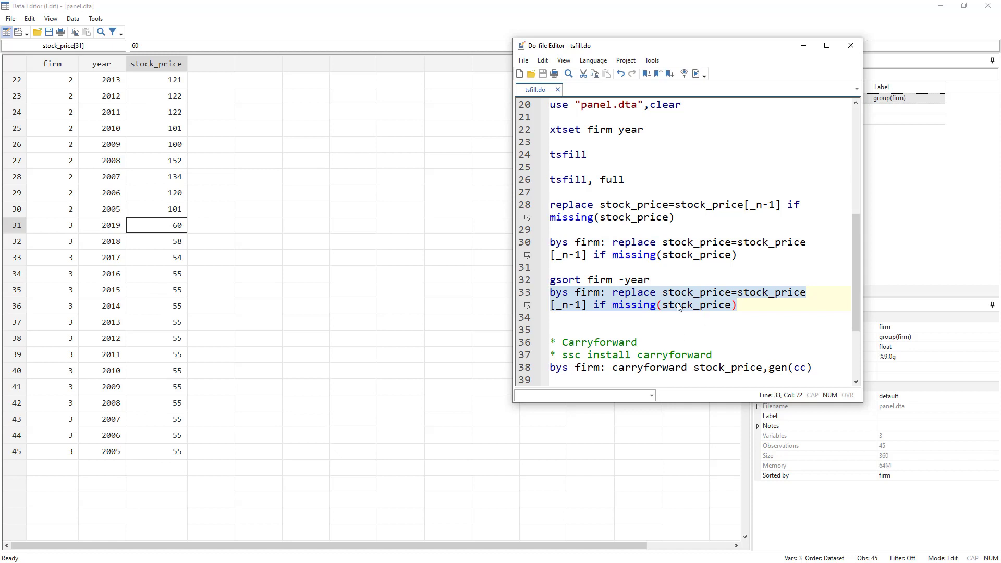
- Restore the unfilled panel for the Carryforward section by reloading panel.dta with xtset firm year and running "tsfill, full"
{"action": "scroll", "coordinate": [616, 261], "scroll_direction": "down", "scroll_amount": 2}
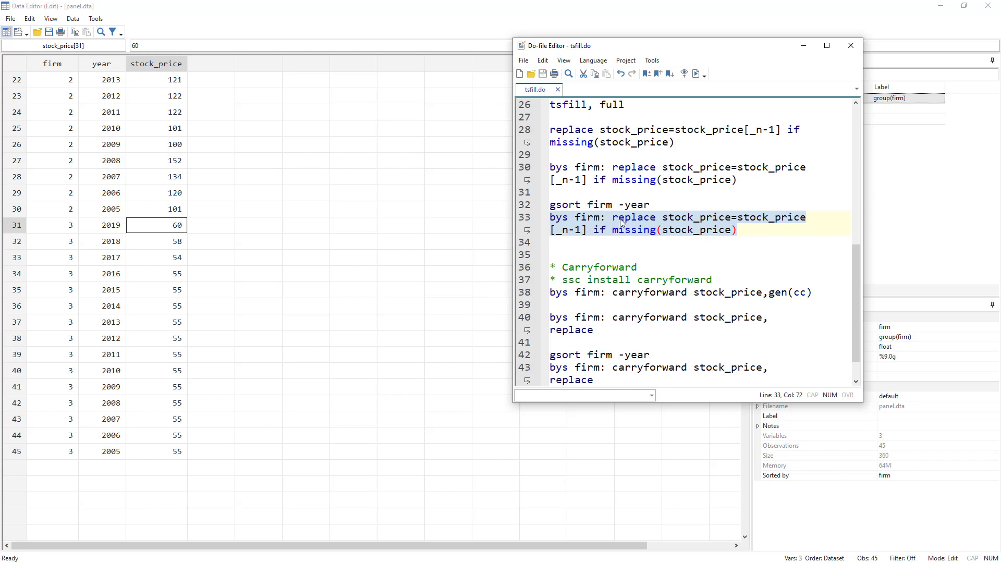
{"action": "double_click", "coordinate": [614, 267]}
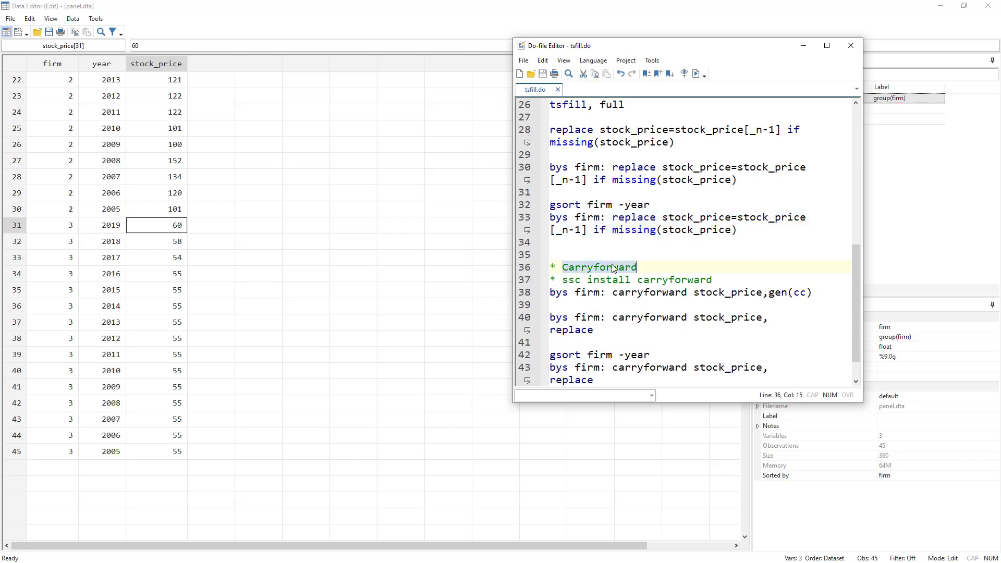
{"action": "scroll", "coordinate": [590, 213], "scroll_direction": "up", "scroll_amount": 3}
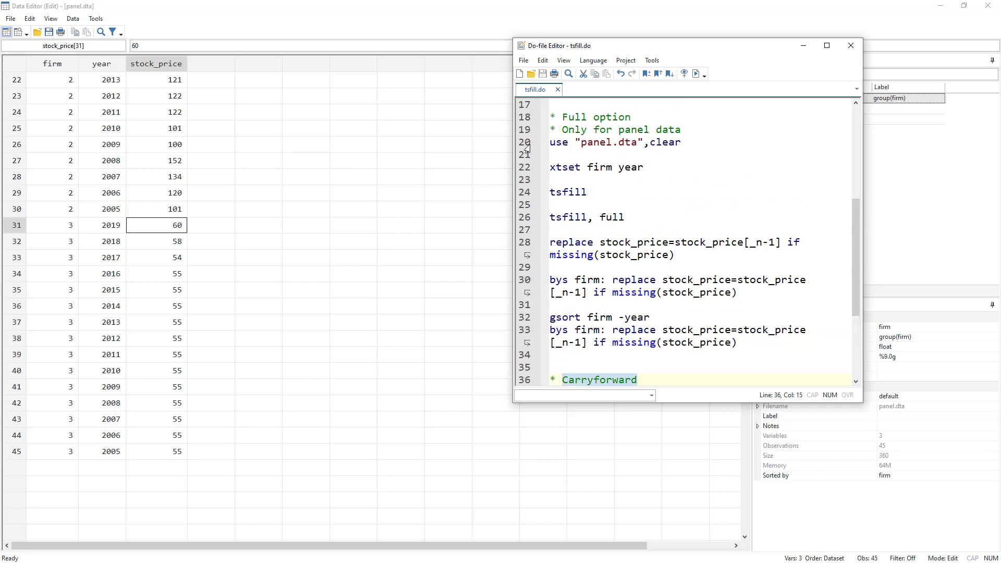
{"action": "left_click_drag", "start_coordinate": [526, 144], "coordinate": [533, 180]}
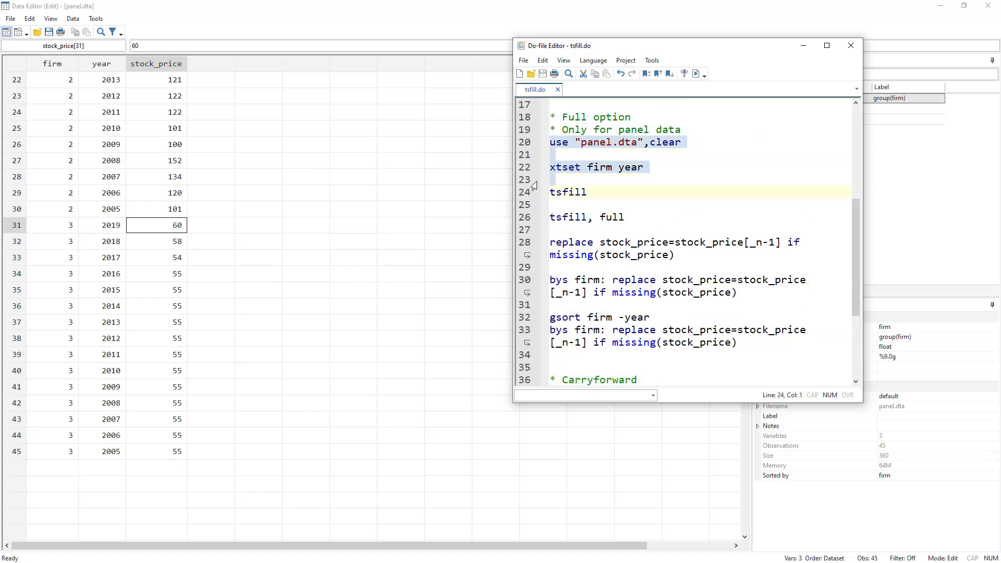
{"action": "left_click", "coordinate": [696, 74]}
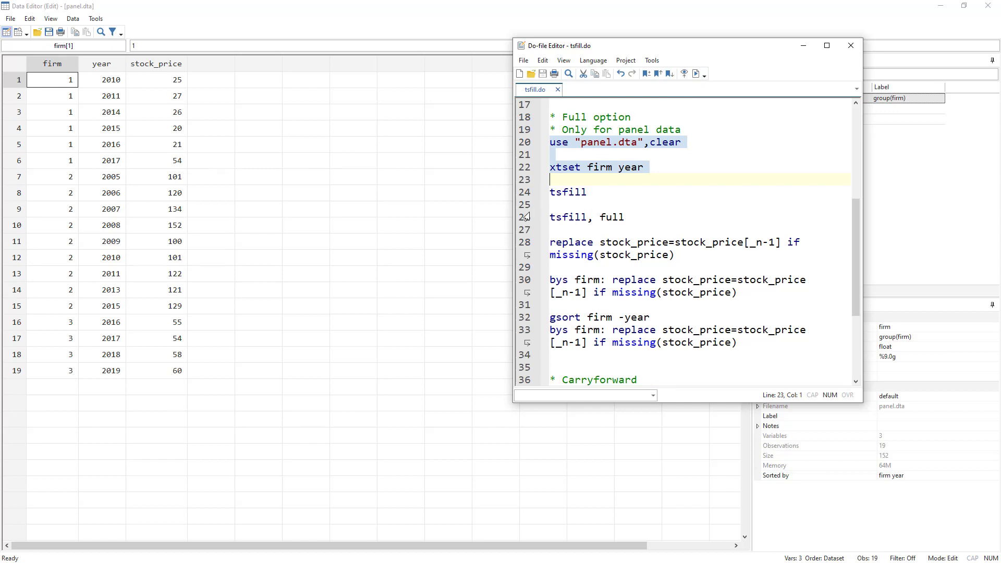
{"action": "left_click_drag", "start_coordinate": [549, 217], "coordinate": [626, 216]}
{"action": "left_click", "coordinate": [696, 74]}
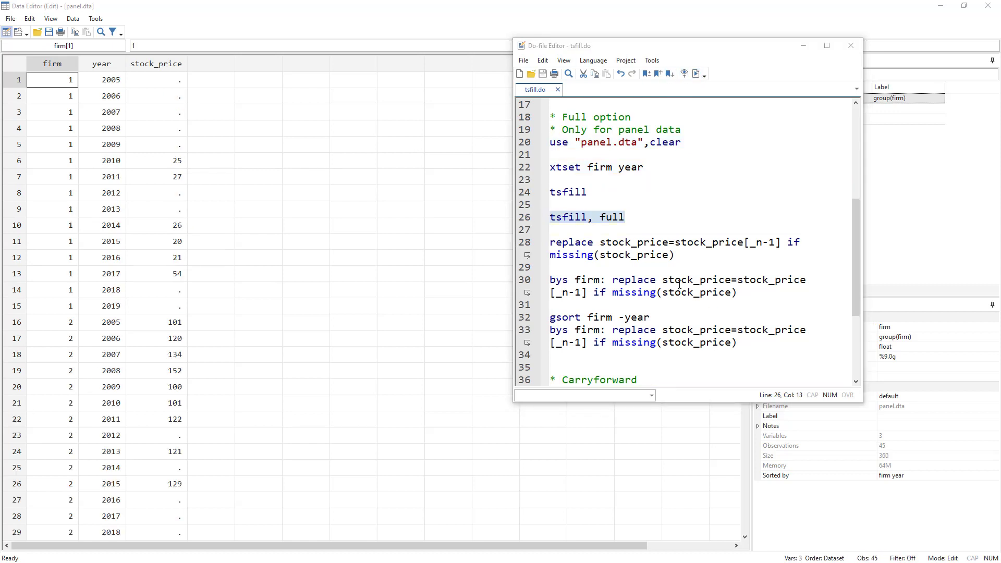
- Examine the do-file's Carryforward section, including the ssc install line and the stock_price and gen(cc) parts of the first carryforward command
{"action": "scroll", "coordinate": [679, 284], "scroll_direction": "down", "scroll_amount": 4}
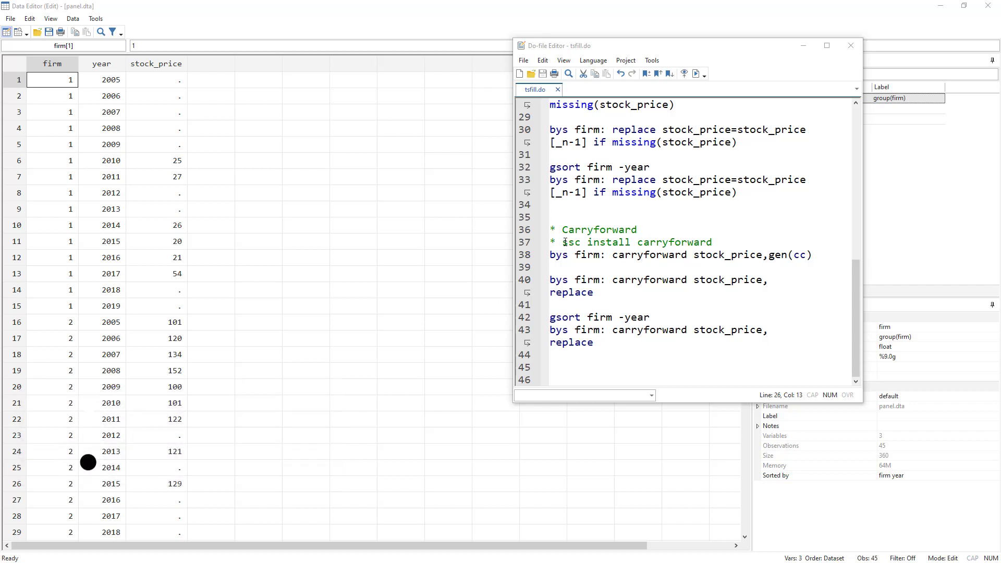
{"action": "left_click_drag", "start_coordinate": [565, 242], "coordinate": [716, 242]}
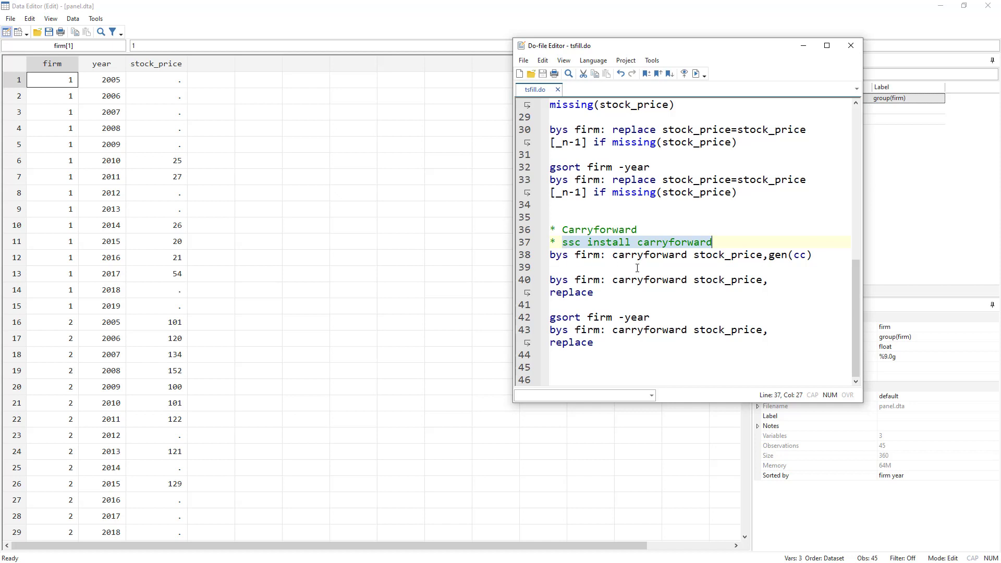
{"action": "double_click", "coordinate": [615, 256]}
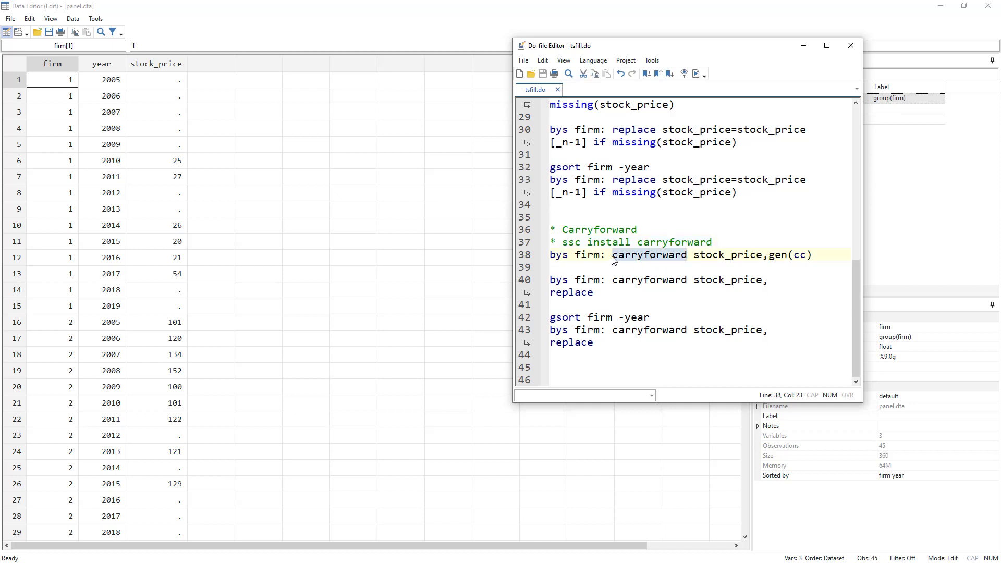
{"action": "left_click", "coordinate": [614, 256]}
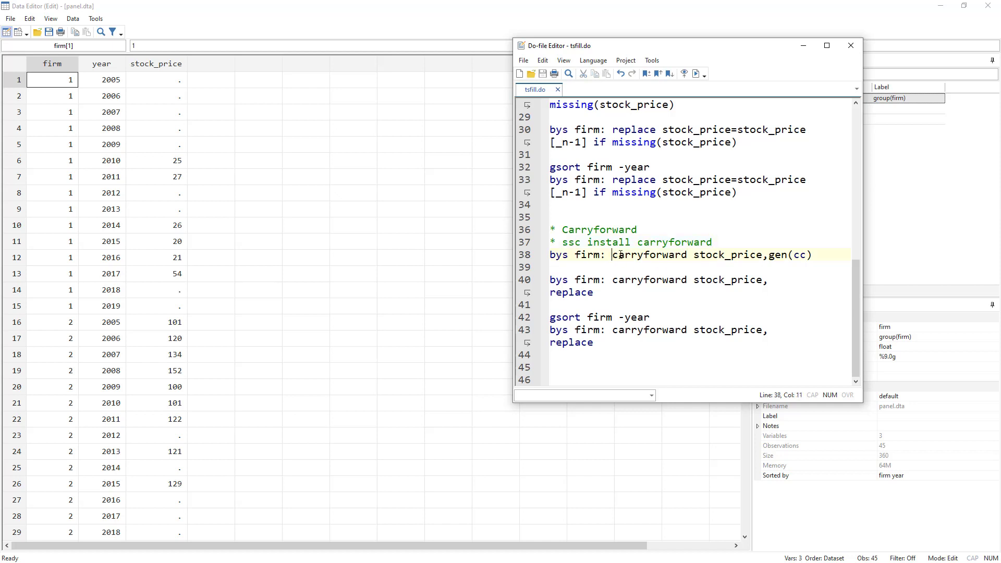
{"action": "double_click", "coordinate": [723, 255]}
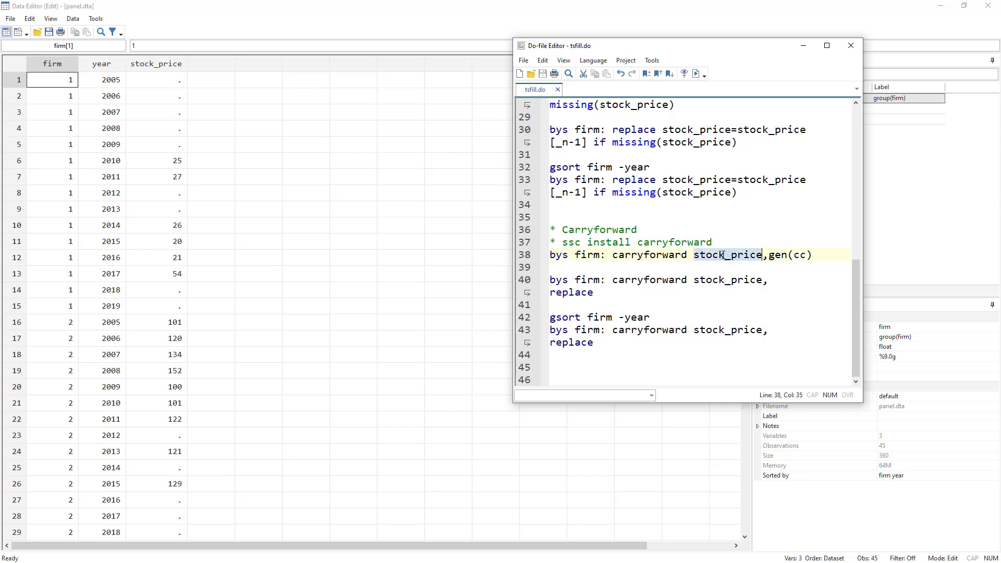
{"action": "left_click", "coordinate": [527, 256]}
{"action": "left_click", "coordinate": [764, 255]}
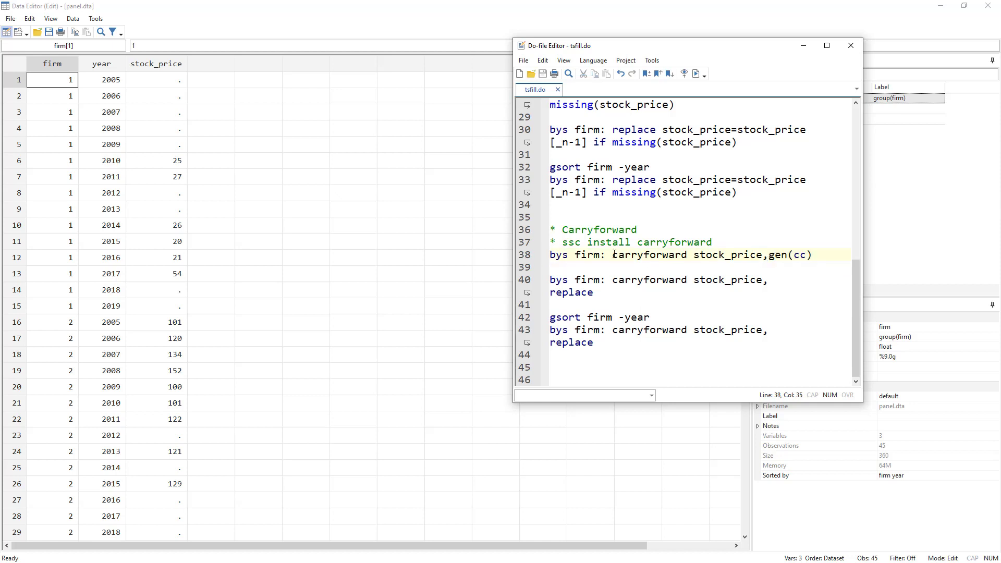
{"action": "left_click_drag", "start_coordinate": [769, 258], "coordinate": [812, 254]}
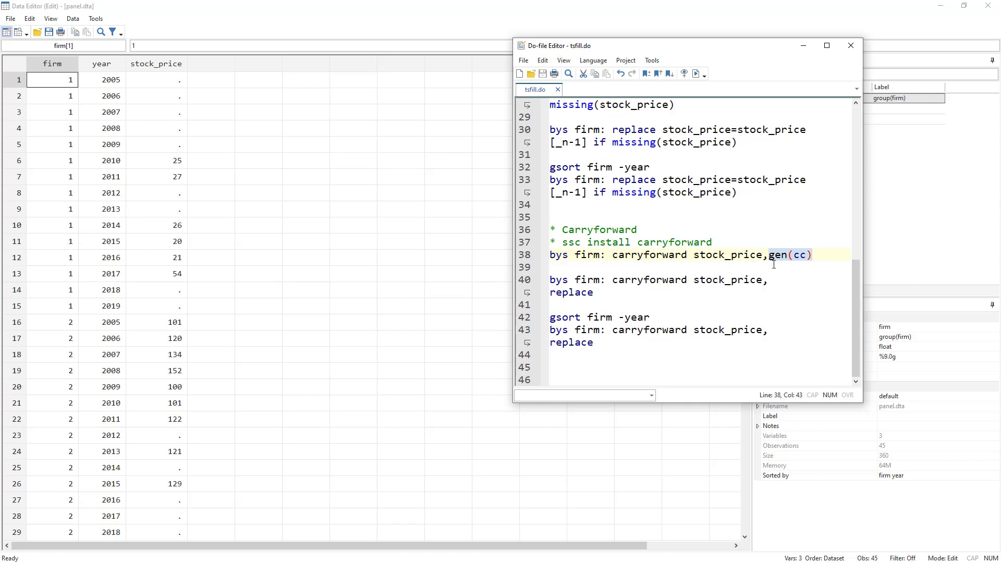
- Run the do-file line "bys firm: carryforward stock_price,gen(cc)" and check the new cc column across all three firms
{"action": "left_click", "coordinate": [524, 256]}
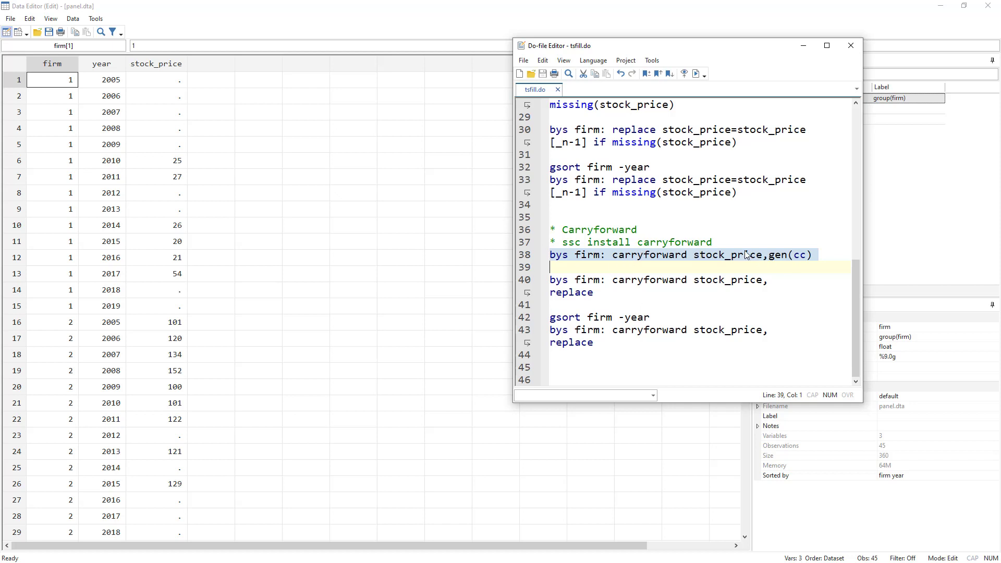
{"action": "left_click", "coordinate": [697, 74]}
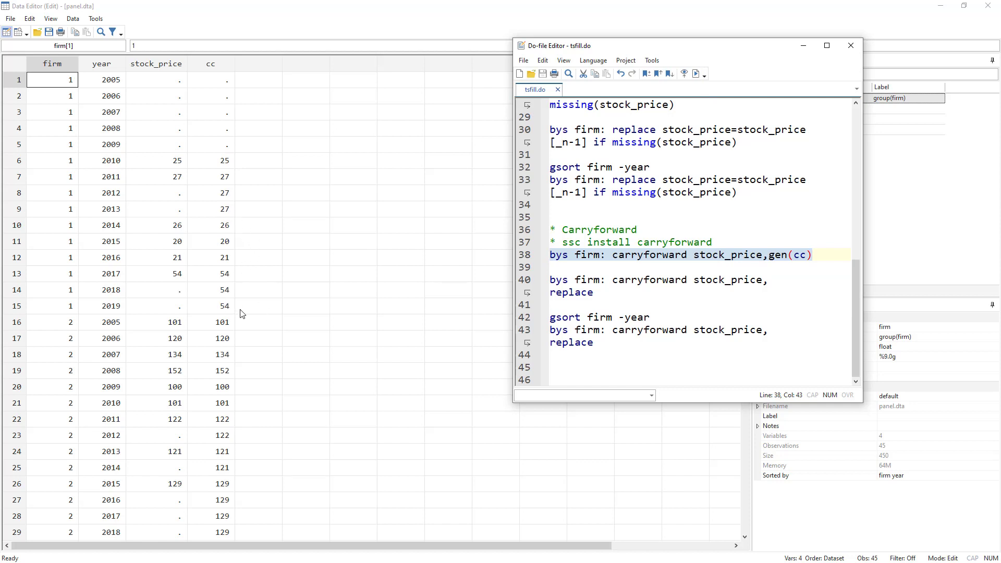
{"action": "scroll", "coordinate": [271, 362], "scroll_direction": "down", "scroll_amount": 5}
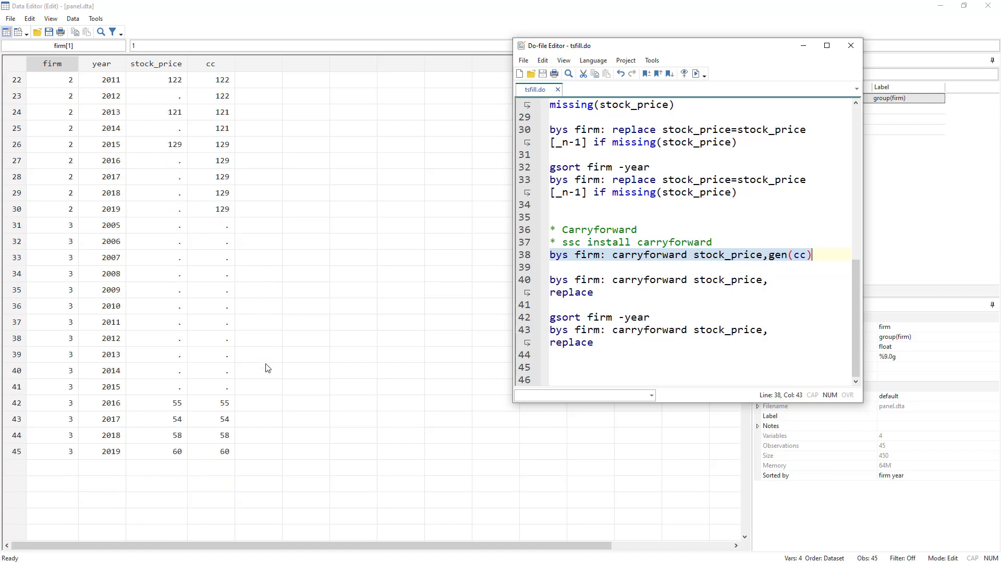
{"action": "scroll", "coordinate": [224, 334], "scroll_direction": "down", "scroll_amount": 1}
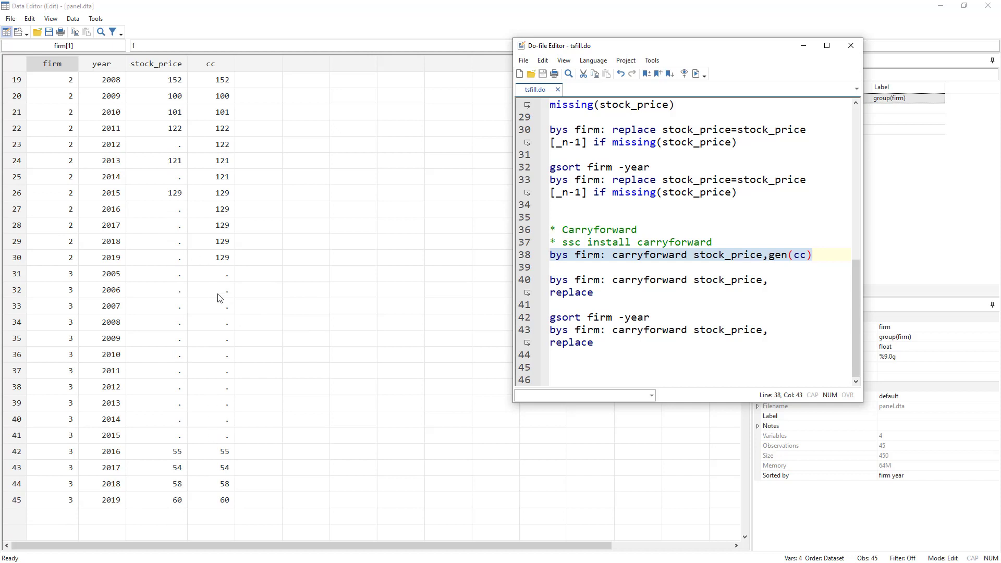
{"action": "scroll", "coordinate": [255, 303], "scroll_direction": "up", "scroll_amount": 6}
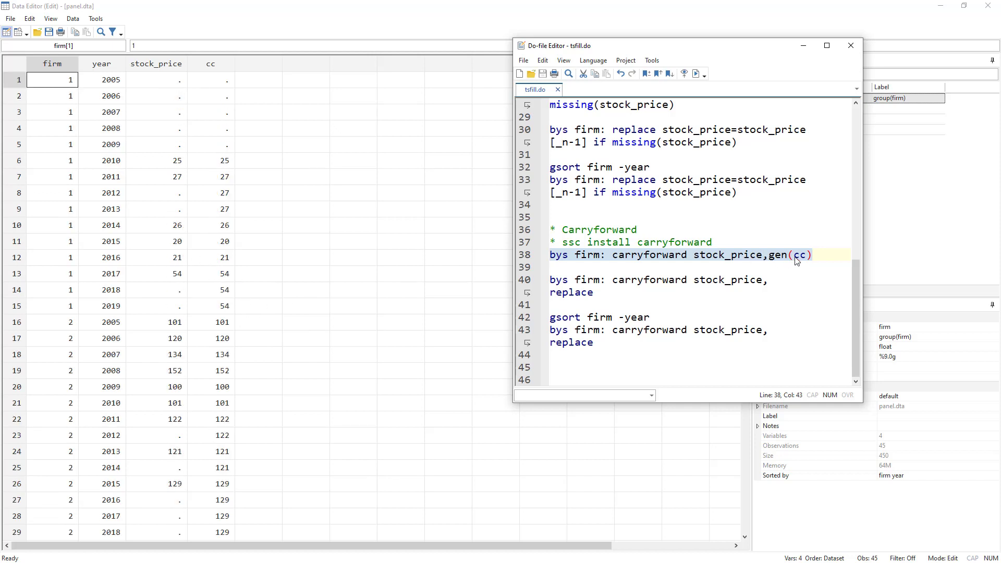
- Run "bys firm: carryforward stock_price, replace" to fill stock_price itself with earlier values, and check the rows of all firms
{"action": "double_click", "coordinate": [586, 293]}
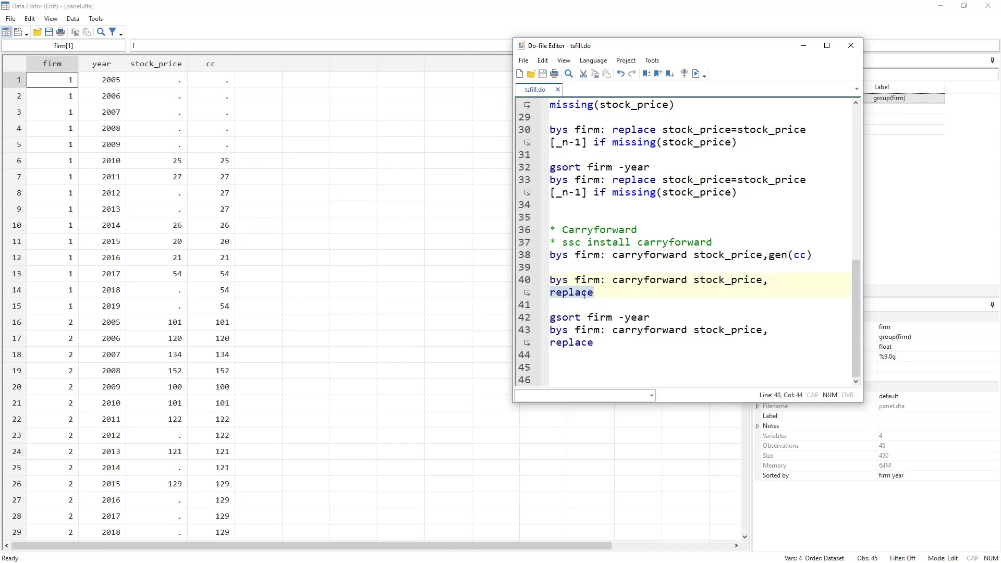
{"action": "left_click", "coordinate": [529, 282]}
{"action": "left_click", "coordinate": [696, 74]}
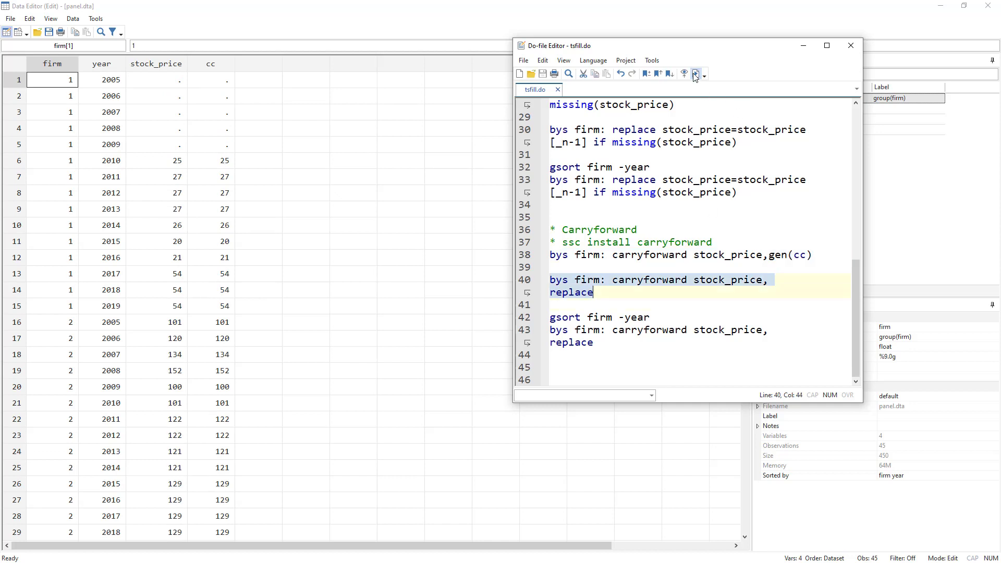
{"action": "scroll", "coordinate": [163, 381], "scroll_direction": "down", "scroll_amount": 5}
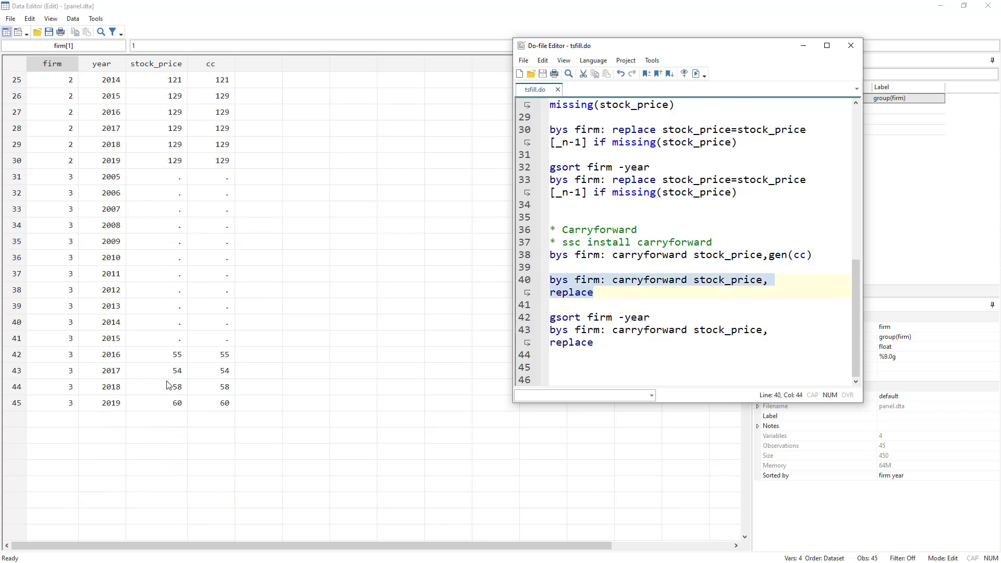
{"action": "scroll", "coordinate": [163, 380], "scroll_direction": "up", "scroll_amount": 5}
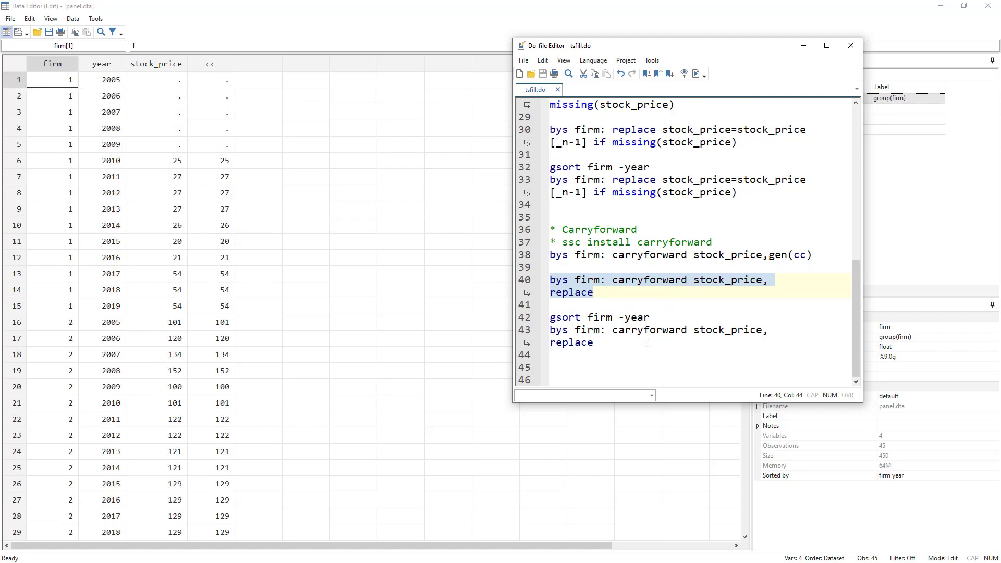
- Sort with "gsort firm -year" and run the carryforward replace line below it to fill the remaining missing stock_price values within each firm
{"action": "left_click", "coordinate": [530, 318]}
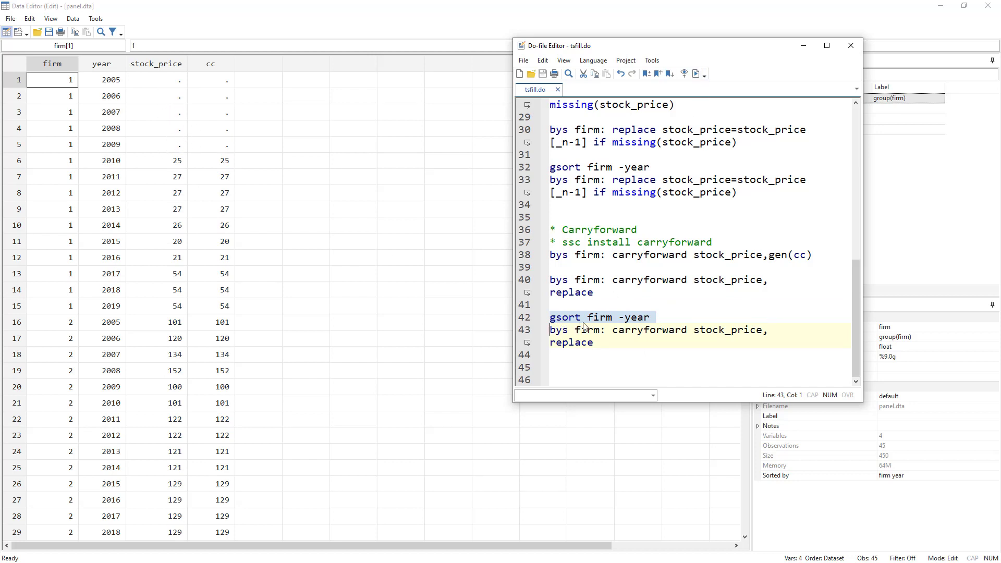
{"action": "left_click", "coordinate": [697, 75]}
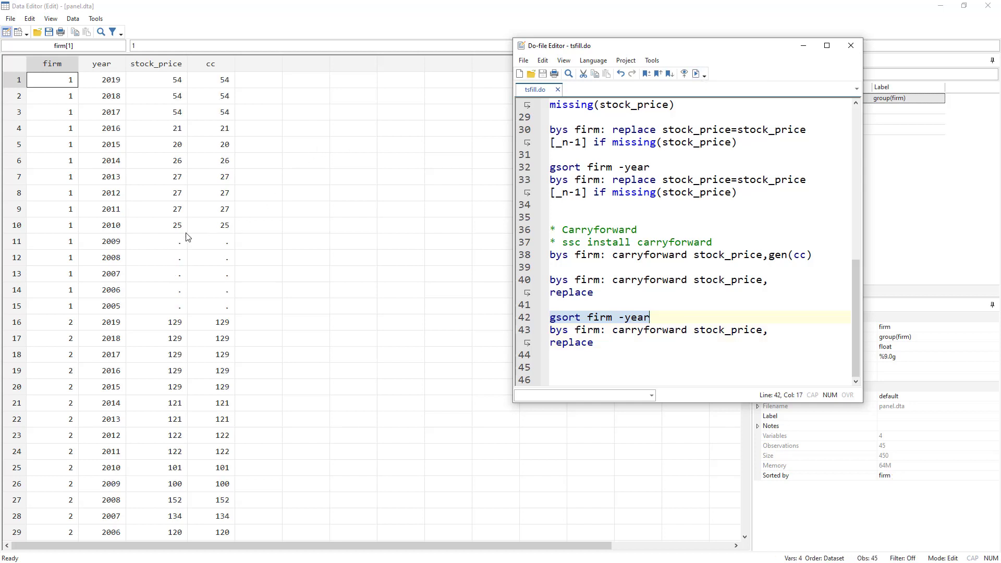
{"action": "left_click", "coordinate": [527, 331]}
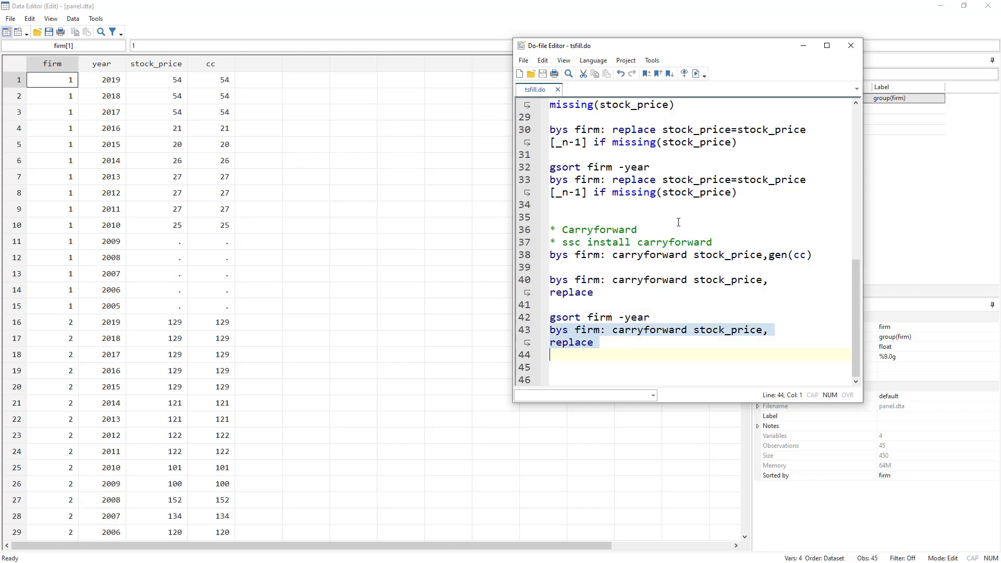
{"action": "left_click", "coordinate": [697, 74]}
{"action": "scroll", "coordinate": [203, 357], "scroll_direction": "down", "scroll_amount": 10}
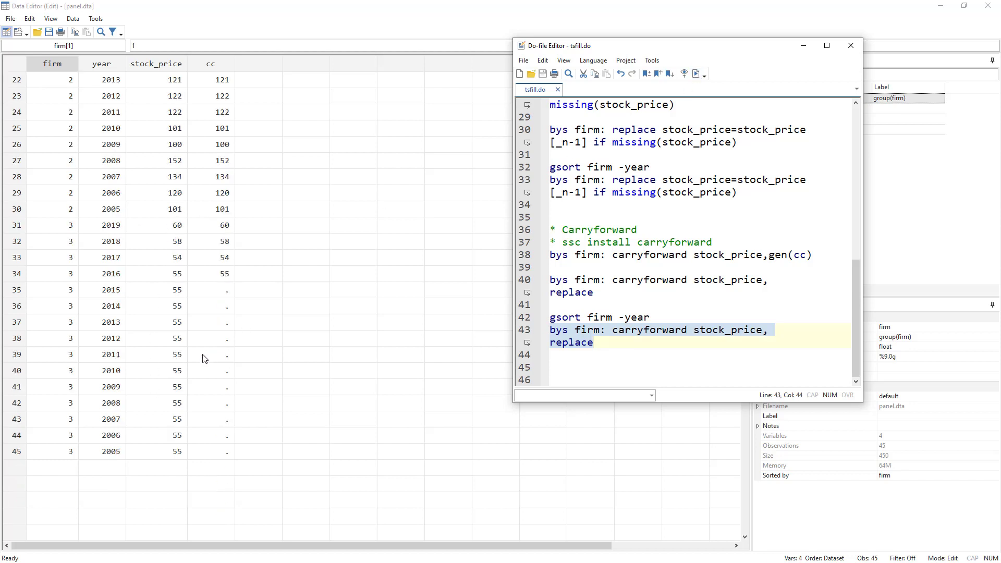
{"action": "scroll", "coordinate": [330, 312], "scroll_direction": "up", "scroll_amount": 10}
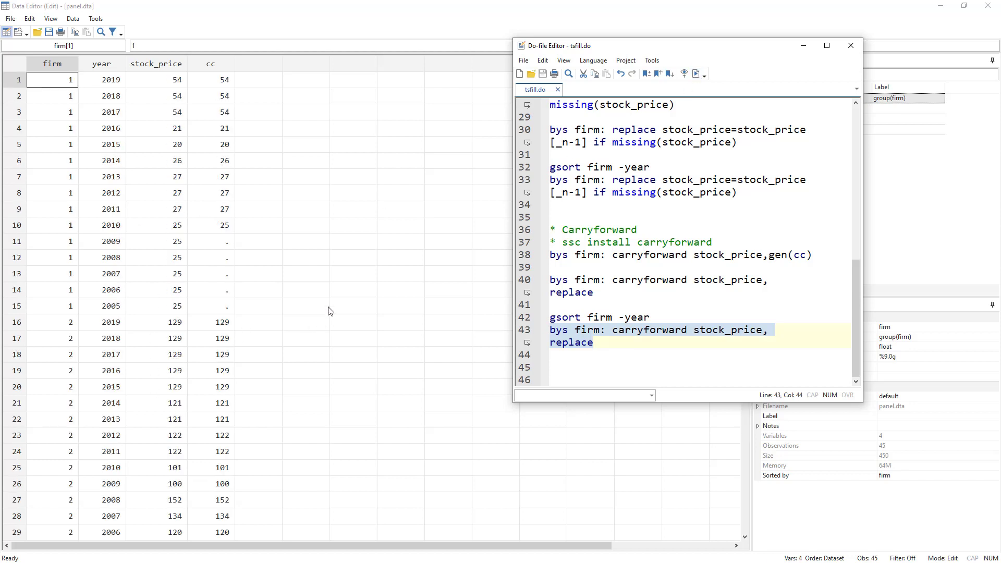
{"action": "left_click", "coordinate": [603, 230]}
{"action": "double_click", "coordinate": [603, 229]}
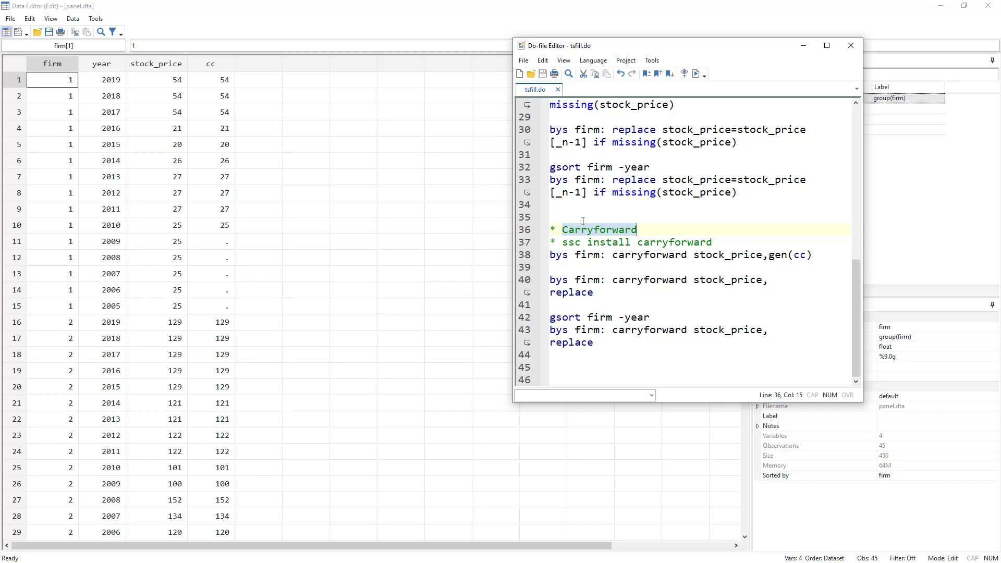